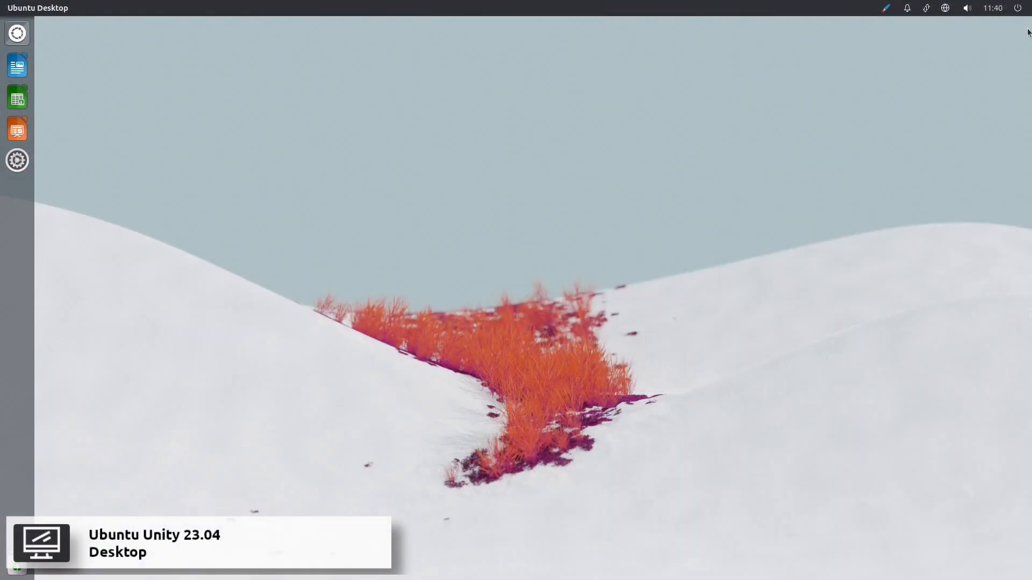
# - Review the session menu and the Shut Down dialog, then dismiss the dialog without shutting down
pyautogui.click(1027, 12)
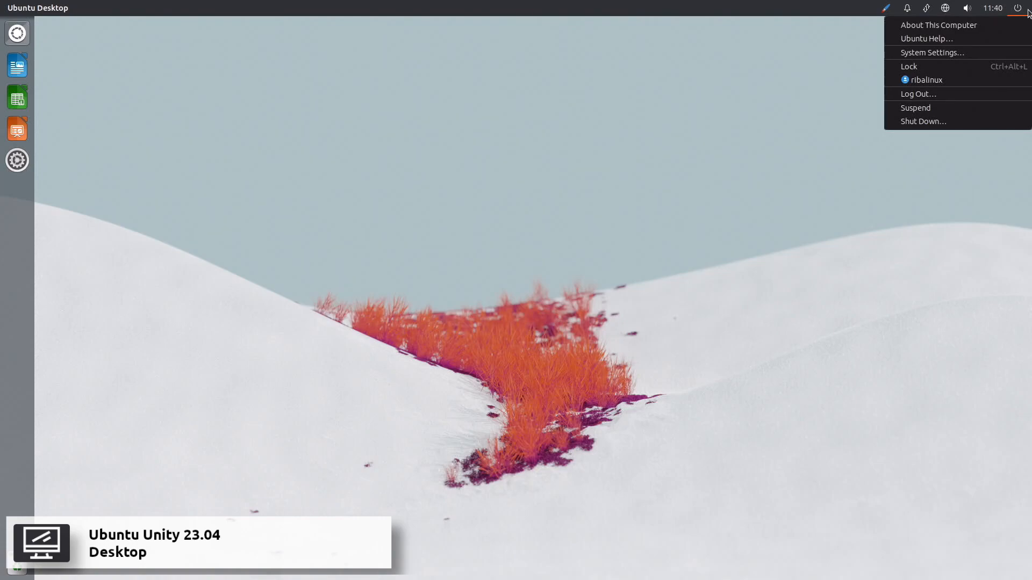
pyautogui.click(990, 120)
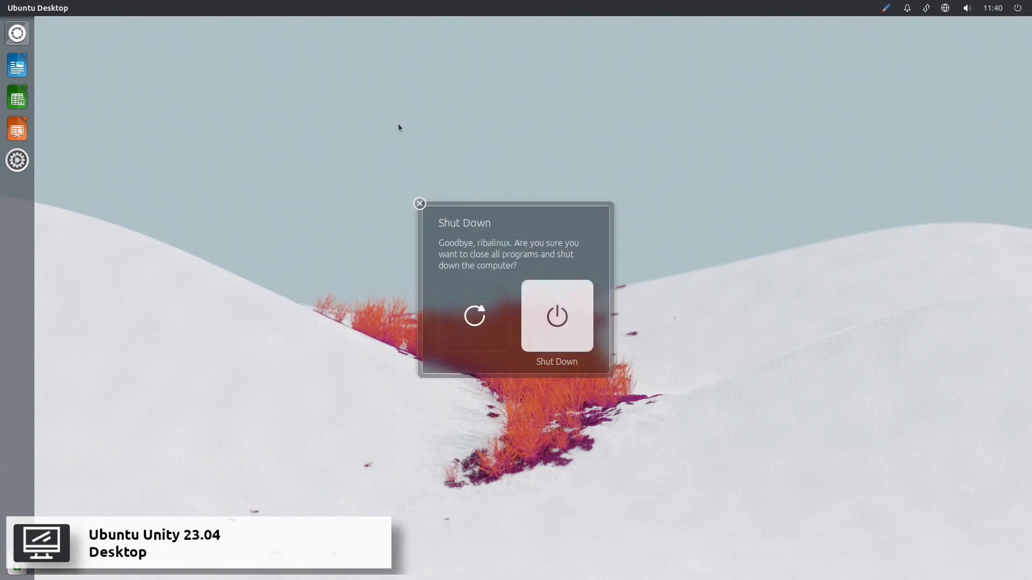
pyautogui.click(419, 204)
# - View the clock's calendar and the sound indicator's volume control
pyautogui.click(986, 12)
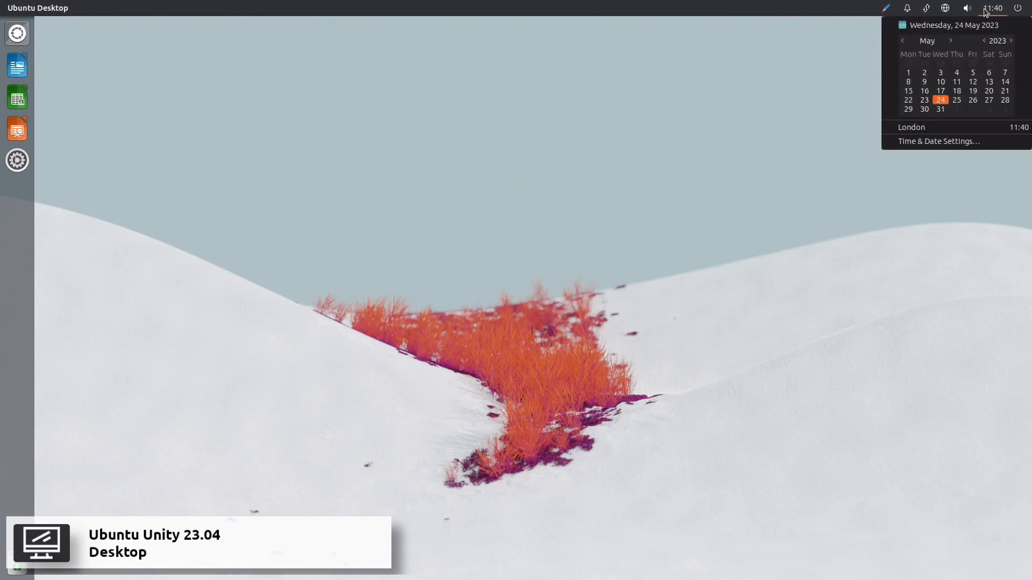
pyautogui.click(986, 12)
pyautogui.click(966, 7)
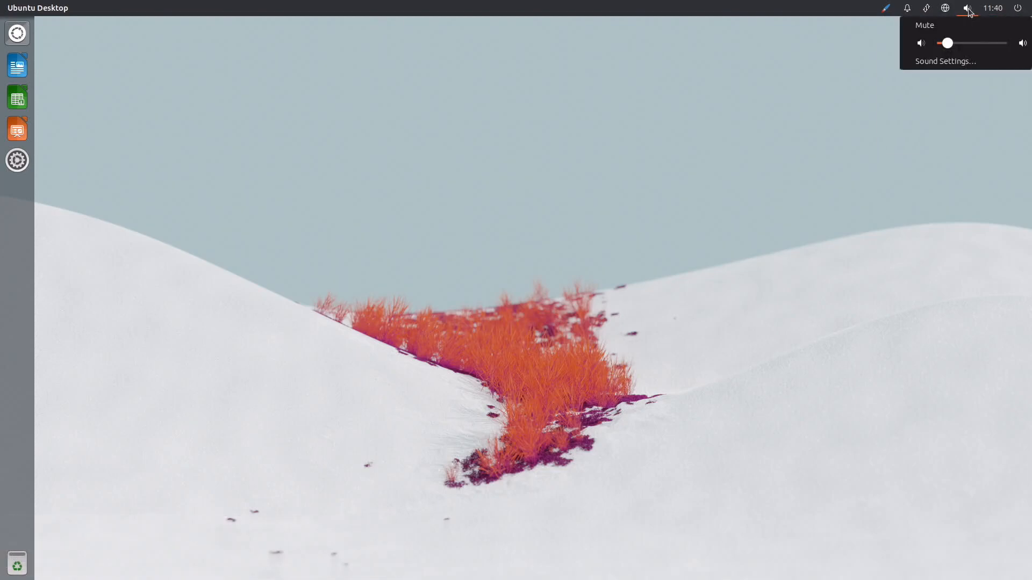
pyautogui.moveTo(985, 49); pyautogui.dragTo(949, 49)
pyautogui.click(967, 9)
# - Inspect the keyboard layout, network, notification and remaining status indicators one after another
pyautogui.click(945, 9)
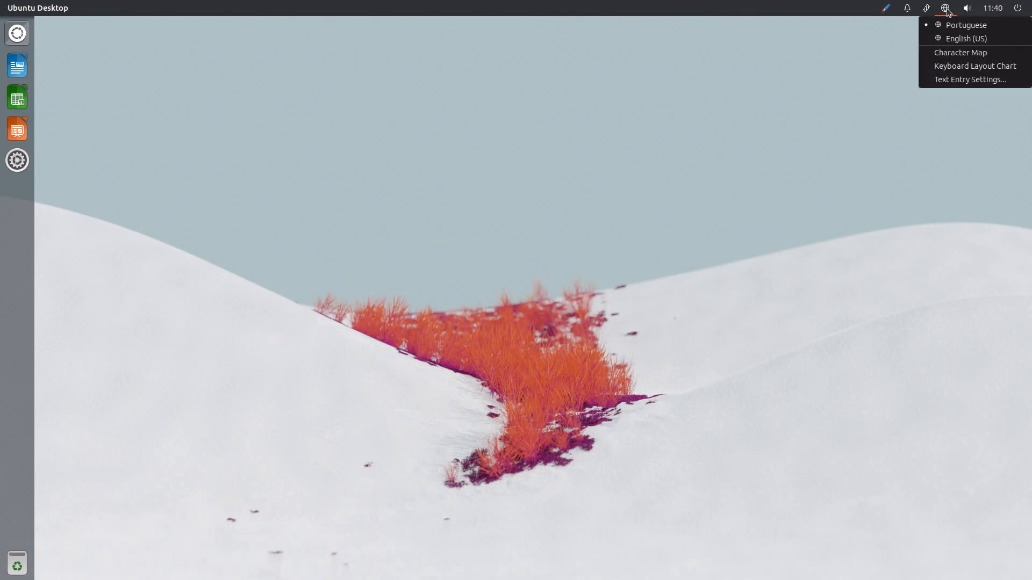
pyautogui.click(946, 11)
pyautogui.click(927, 11)
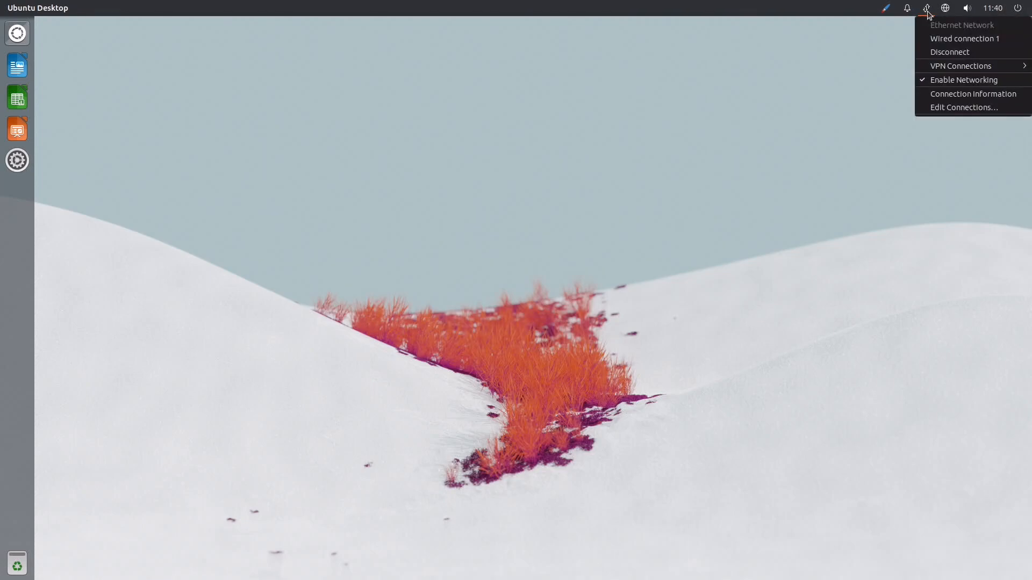
pyautogui.click(927, 10)
pyautogui.click(909, 10)
pyautogui.click(911, 12)
pyautogui.click(890, 11)
pyautogui.click(893, 14)
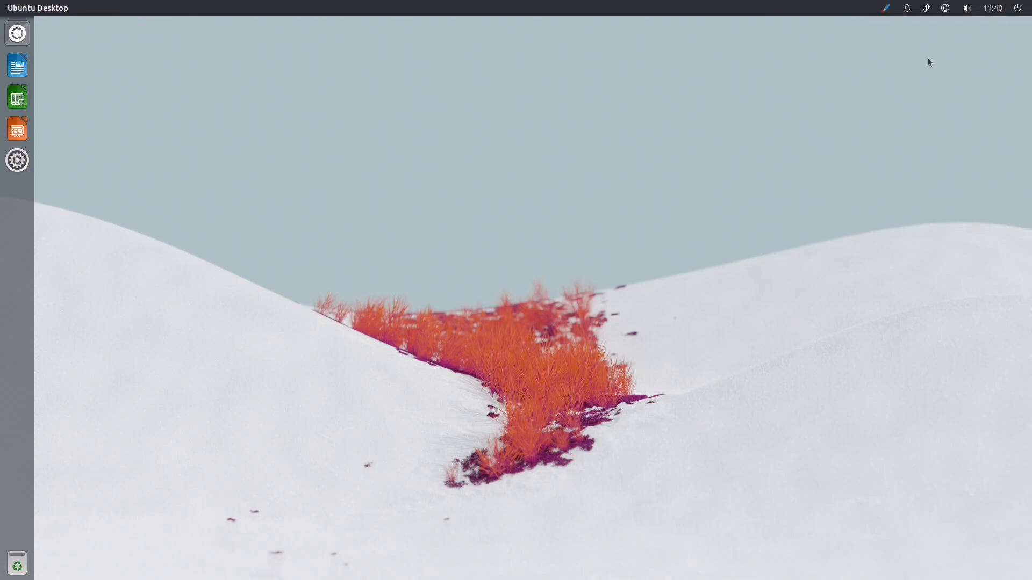
# - View the desktop's context options, then open the Dash and expand its home search filters
pyautogui.rightClick(341, 104)
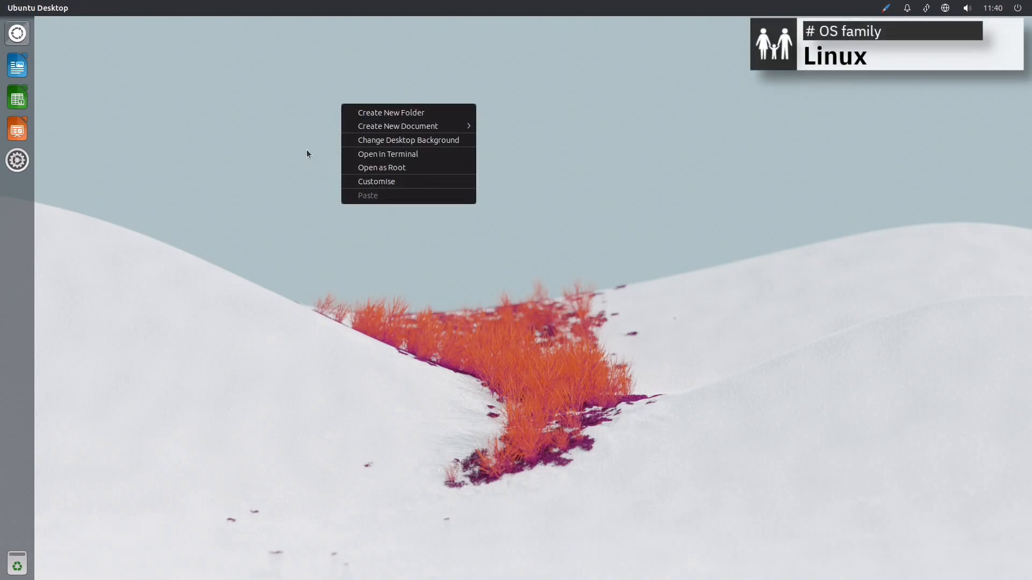
pyautogui.click(306, 151)
pyautogui.click(27, 24)
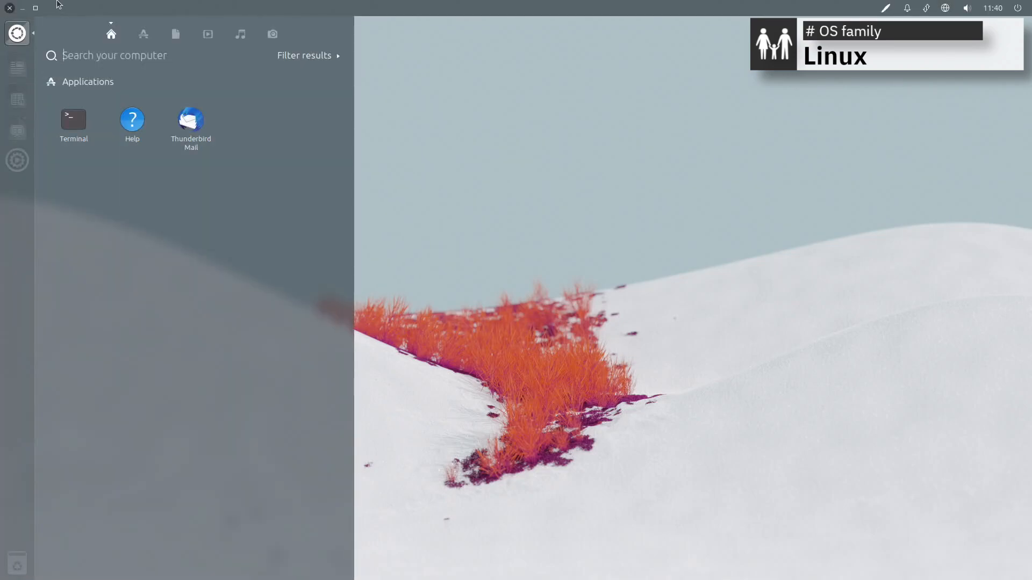
pyautogui.click(302, 54)
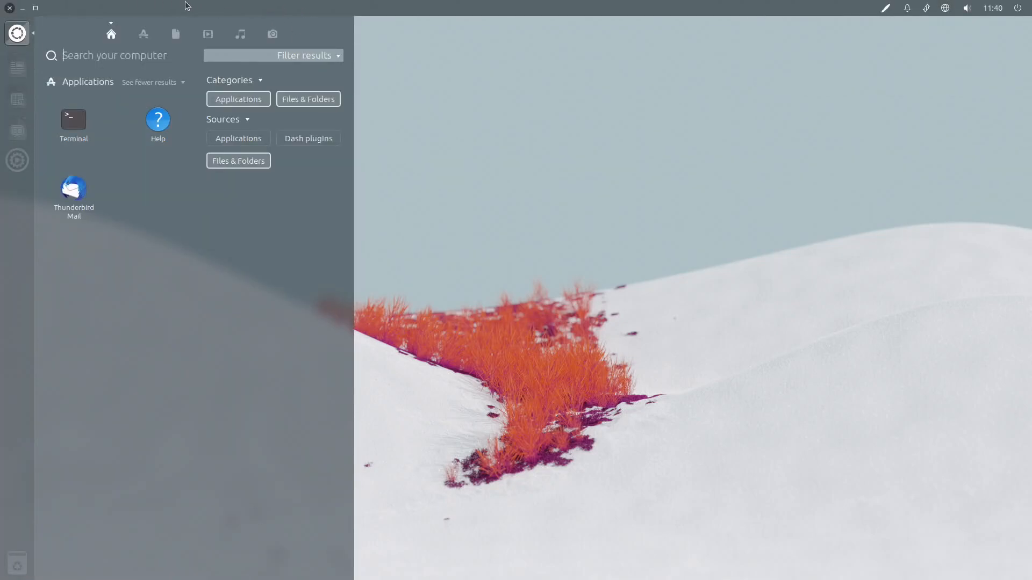
# - Browse the Dash's applications, files, videos, music and photos sections, viewing the result filters where offered
pyautogui.click(143, 34)
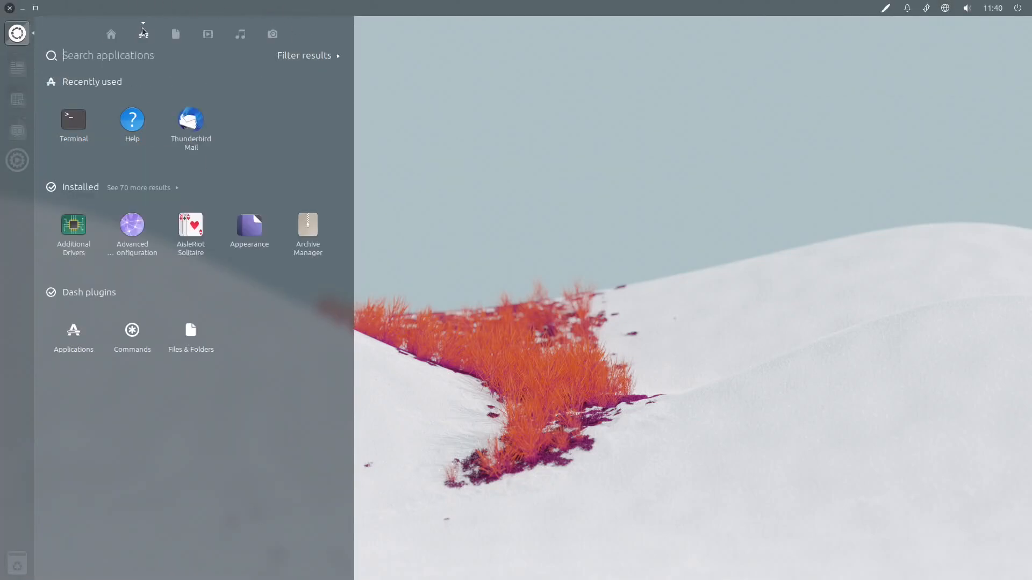
pyautogui.click(322, 54)
pyautogui.click(178, 30)
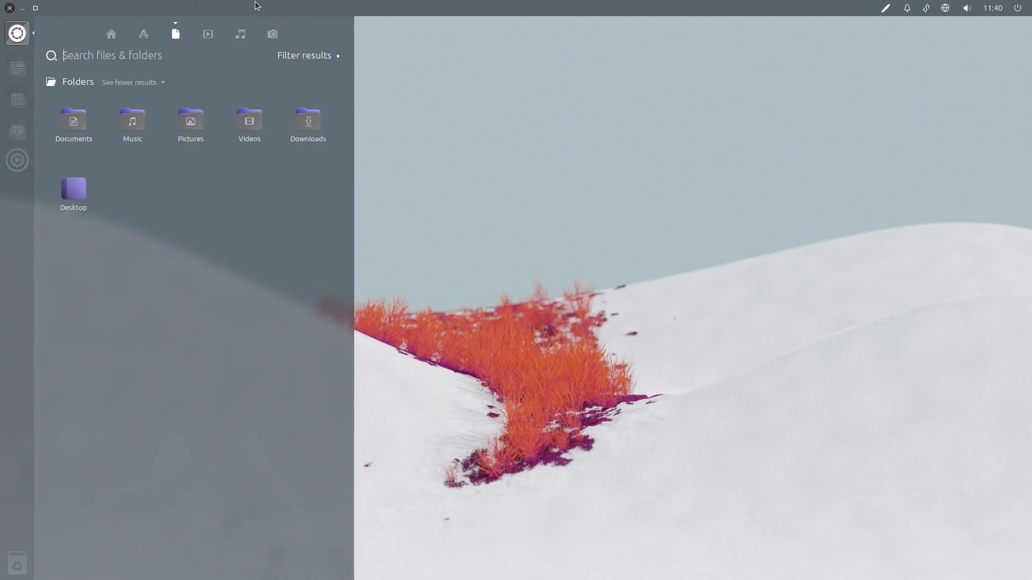
pyautogui.click(306, 54)
pyautogui.click(208, 34)
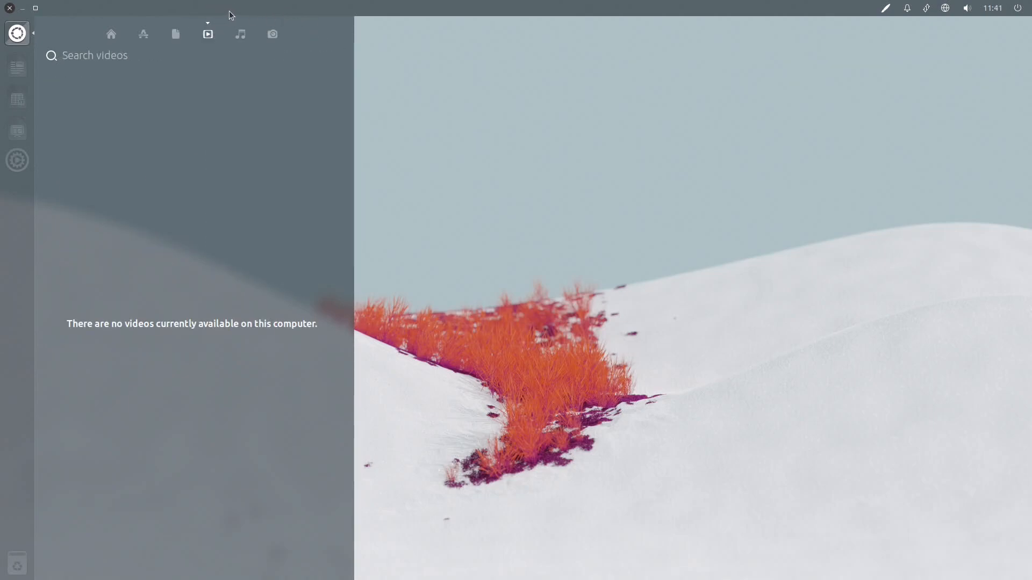
pyautogui.click(241, 29)
pyautogui.click(311, 54)
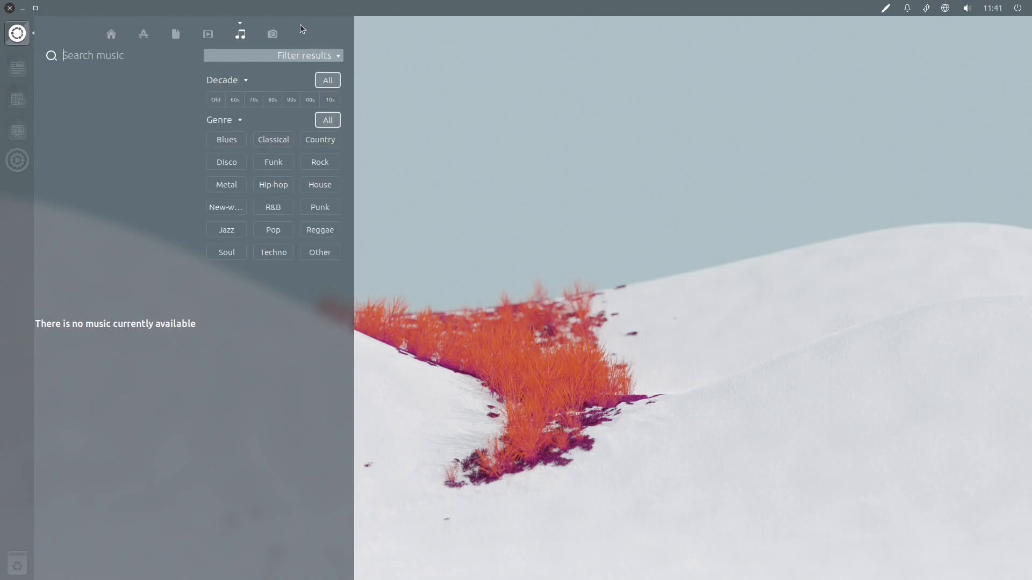
pyautogui.click(274, 33)
pyautogui.click(309, 53)
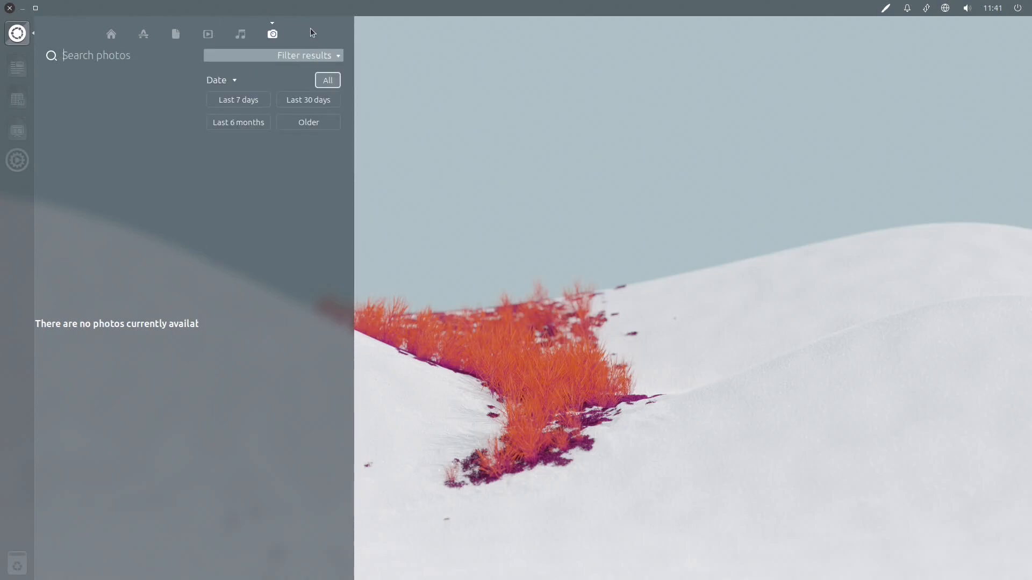
# - Search the Dash home for "term", launch Terminal and move its window away from the screen corner
pyautogui.click(111, 34)
pyautogui.write('term')
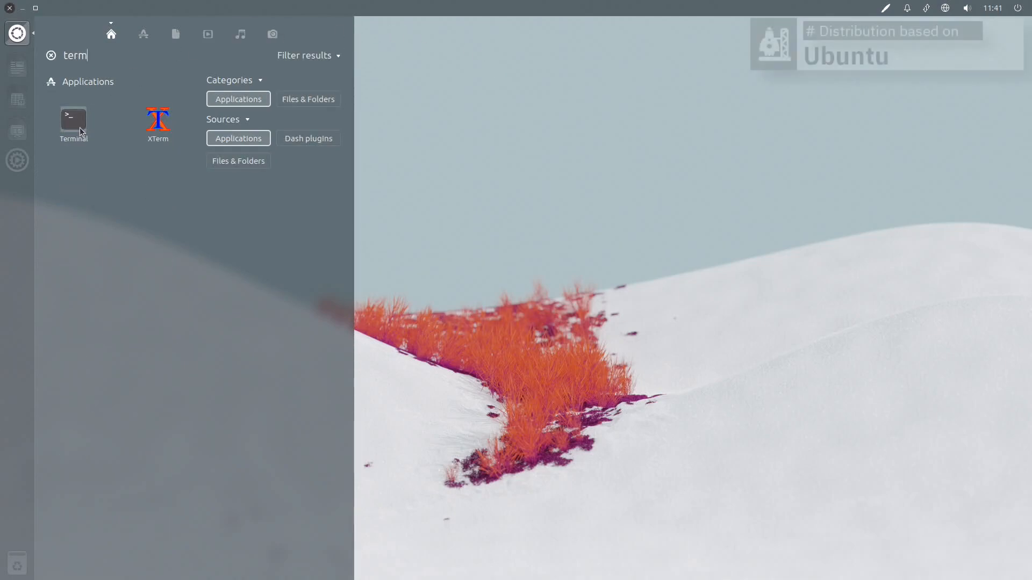
pyautogui.press('Return')
pyautogui.moveTo(320, 31); pyautogui.dragTo(406, 109)
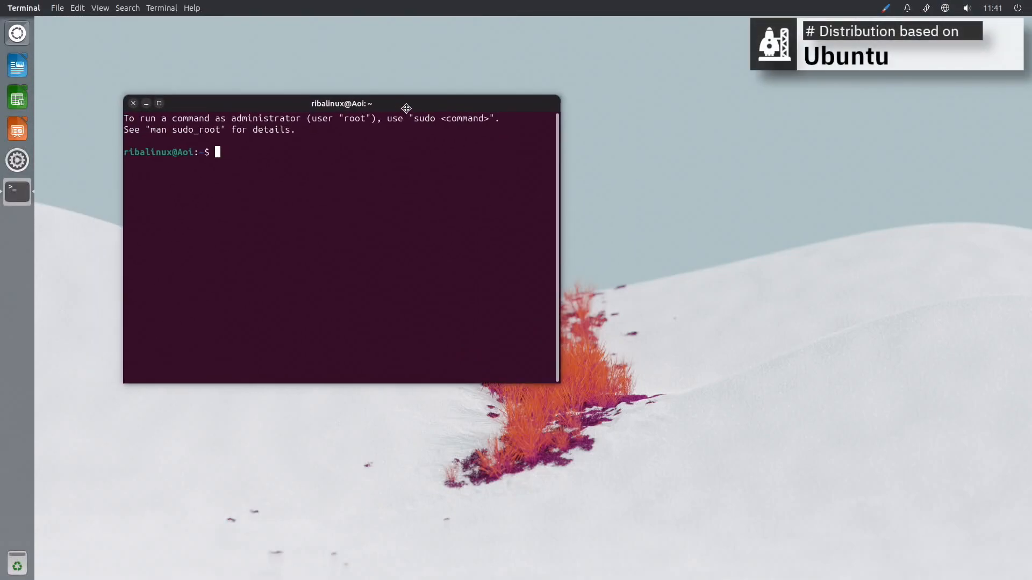
# - Open the Desktop folder in the file manager from the Dash and place its window partly over the Terminal
pyautogui.click(25, 36)
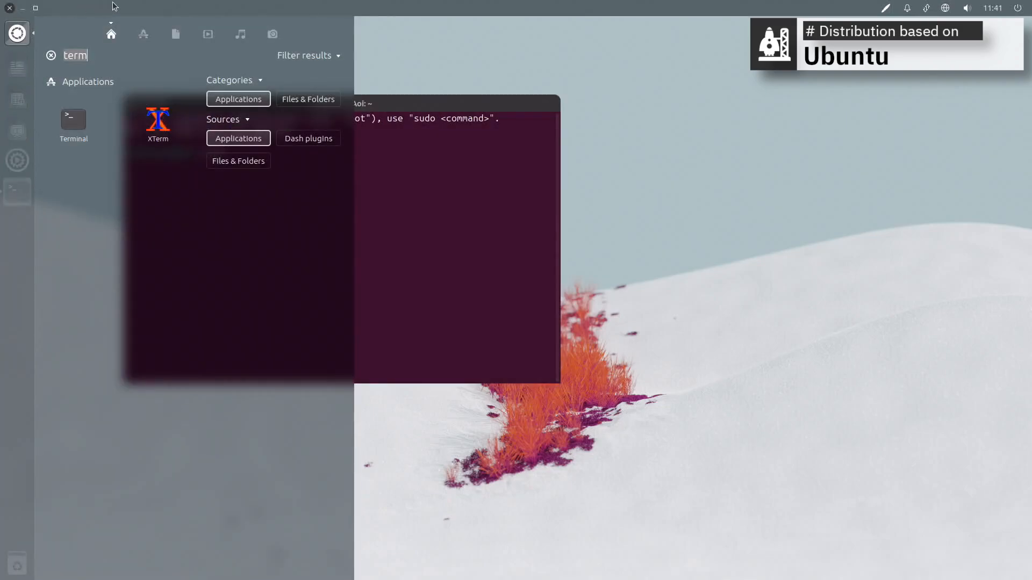
pyautogui.click(188, 35)
pyautogui.click(158, 258)
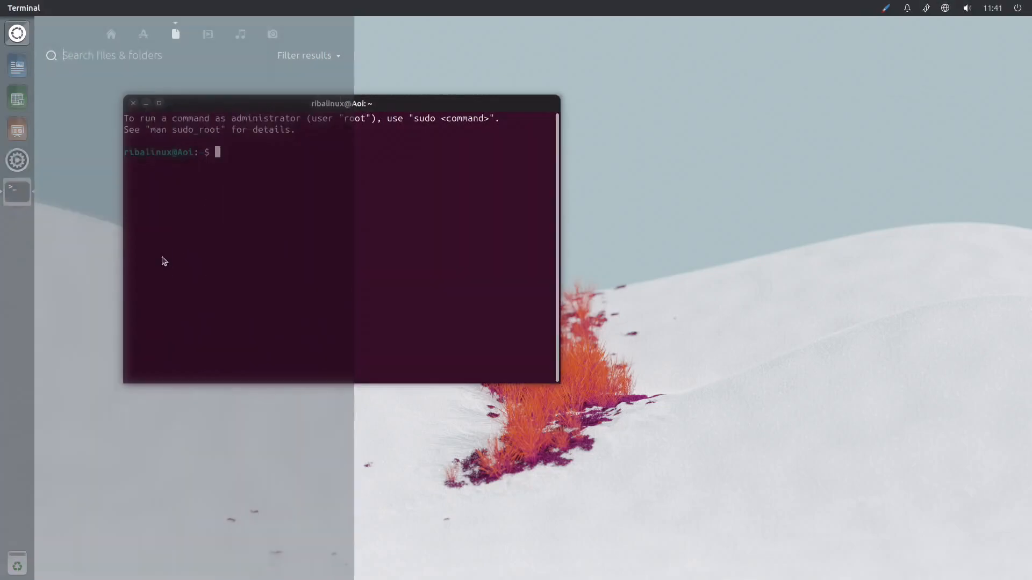
pyautogui.moveTo(817, 34); pyautogui.dragTo(519, 173)
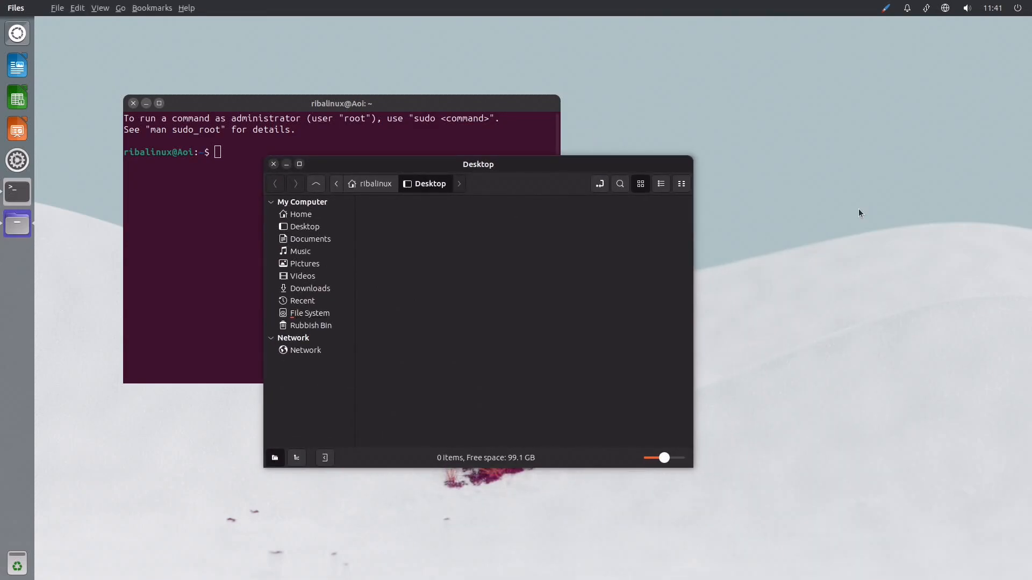
# - Cycle between the open windows and bring the Terminal to the front
pyautogui.hotkey('alt', 'Tab')
pyautogui.hotkey('alt', 'Tab')
pyautogui.hotkey('alt', 'Tab')
pyautogui.hotkey('alt', 'Tab')
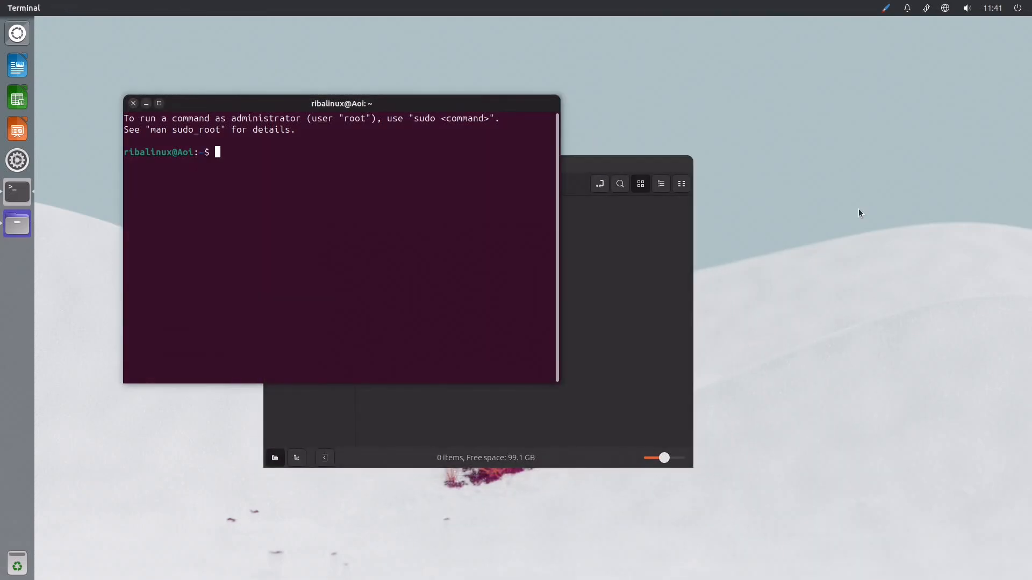
# - Snap the Terminal to the left half and the Files window to the right half of the screen
pyautogui.moveTo(407, 106); pyautogui.dragTo(2, 202)
pyautogui.click(541, 168)
pyautogui.moveTo(541, 168); pyautogui.dragTo(1029, 299)
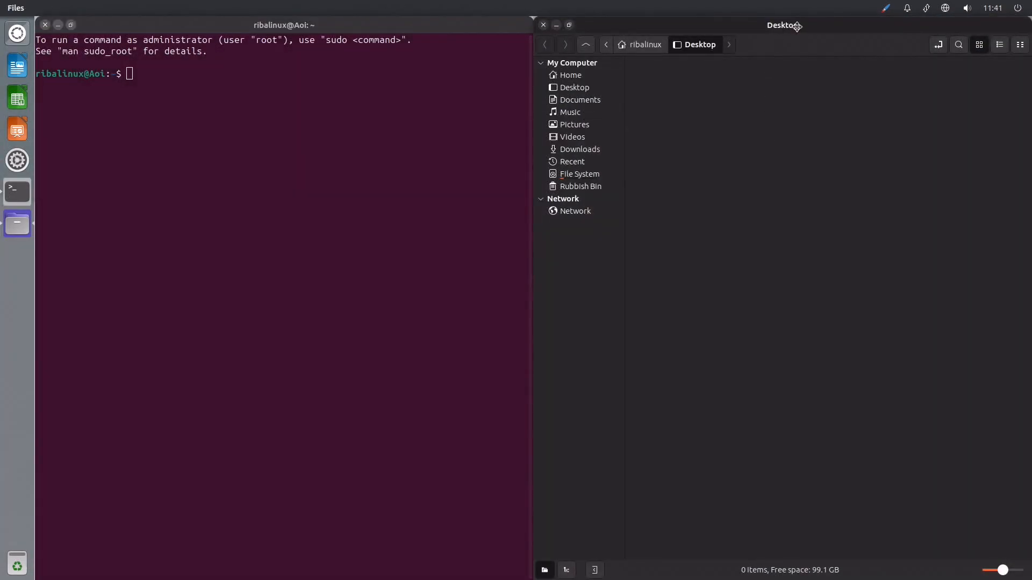
# - Restore both snapped windows to floating size and close the Terminal
pyautogui.moveTo(794, 26); pyautogui.dragTo(569, 184)
pyautogui.moveTo(397, 25); pyautogui.dragTo(485, 105)
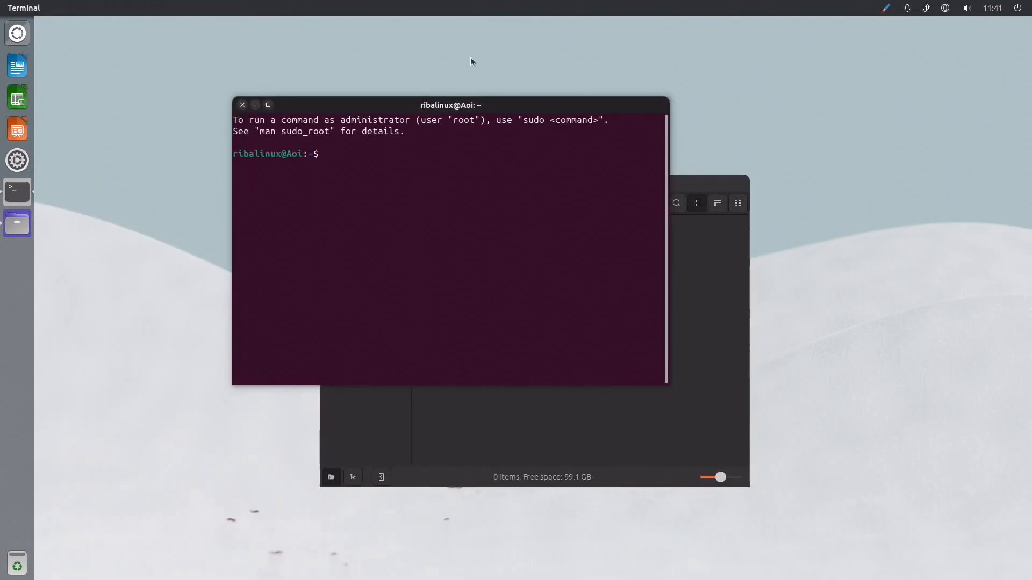
pyautogui.click(241, 105)
# - Reposition the Files window and show the home folder, trying the other view modes before returning to icon view
pyautogui.moveTo(572, 181); pyautogui.dragTo(392, 80)
pyautogui.click(263, 100)
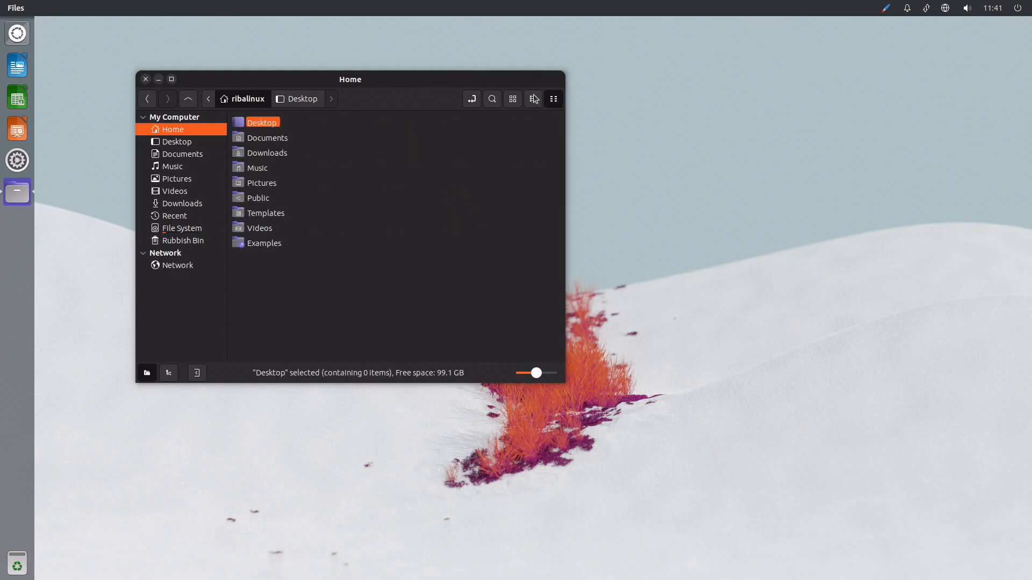
pyautogui.hotkey('ctrl', '2')
pyautogui.click(510, 96)
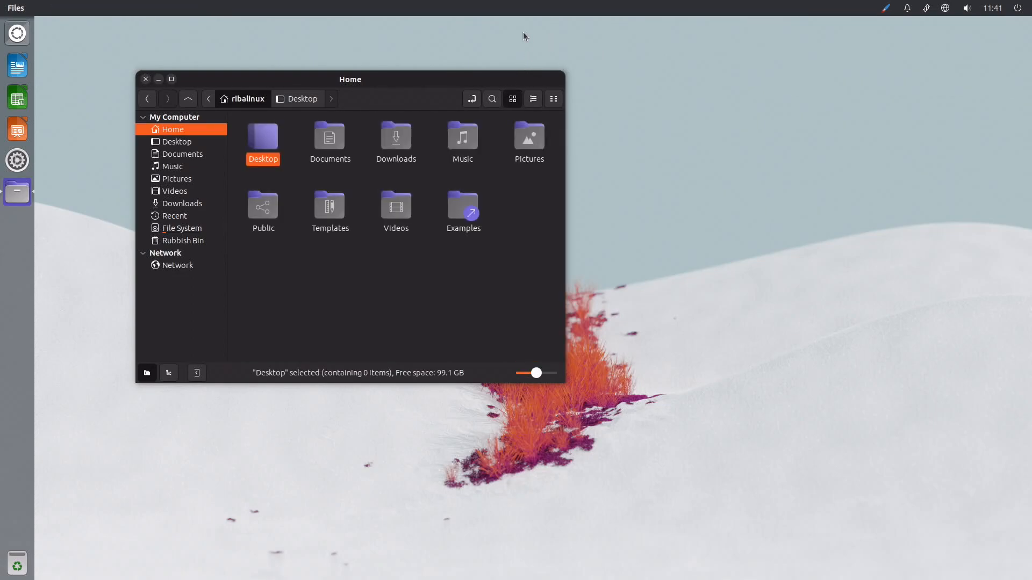
# - Show and dismiss the file search fields, then the editable location path in Files
pyautogui.hotkey('ctrl', 'f')
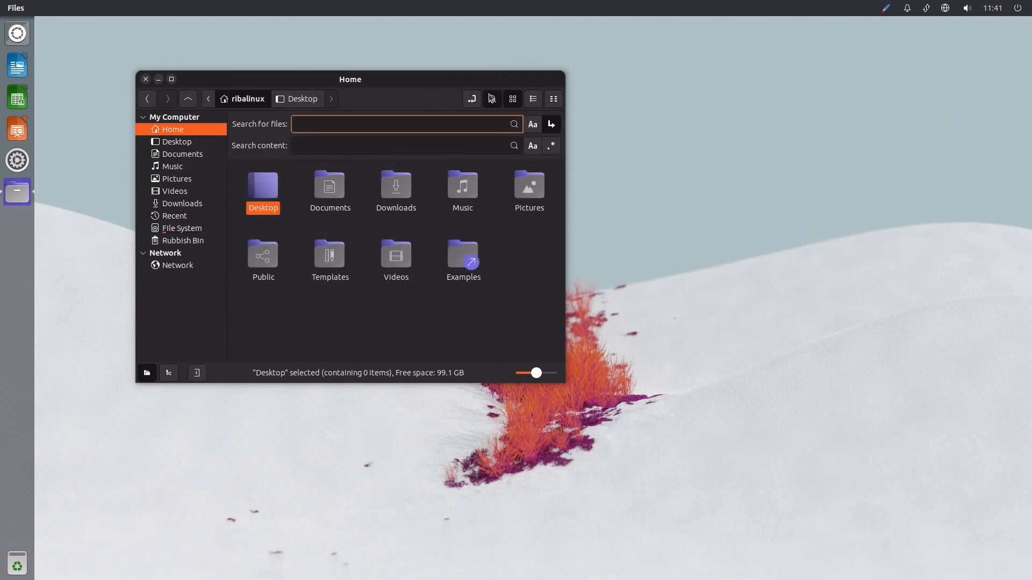
pyautogui.click(490, 97)
pyautogui.click(470, 100)
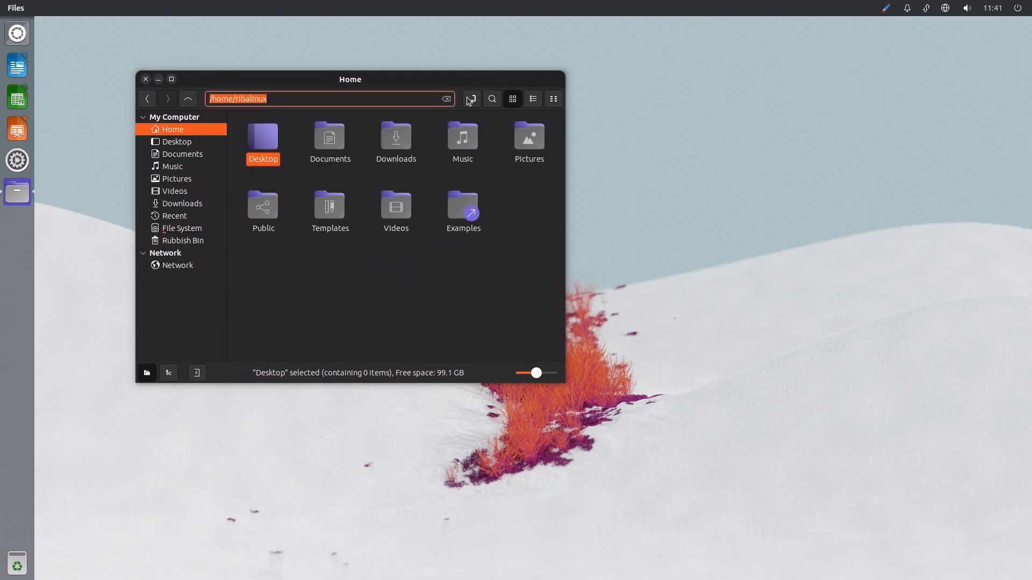
pyautogui.press('Escape')
# - Switch the Files sidebar to the tree and back to places, then hide and show the sidebar again
pyautogui.click(169, 373)
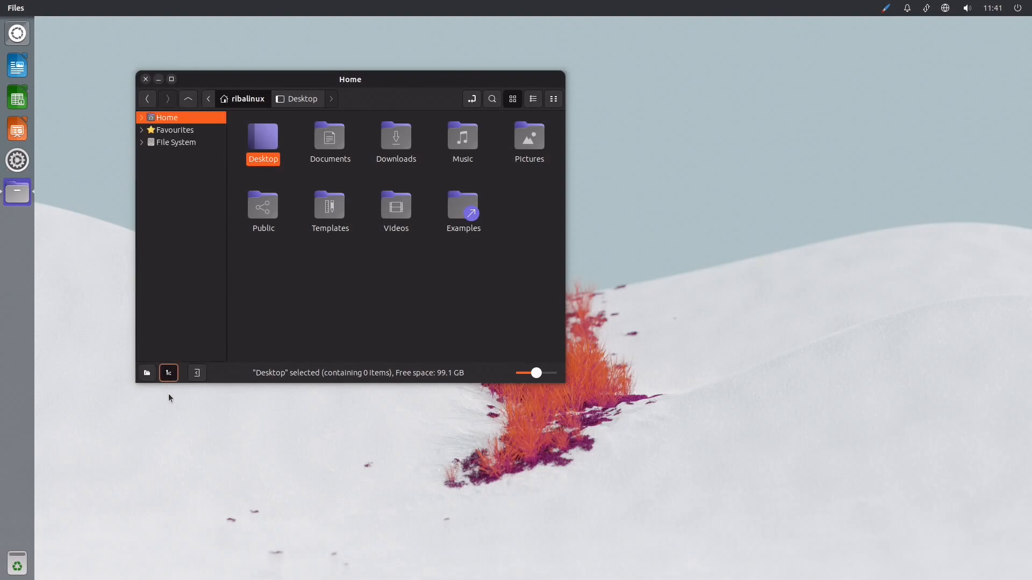
pyautogui.click(147, 374)
pyautogui.click(196, 373)
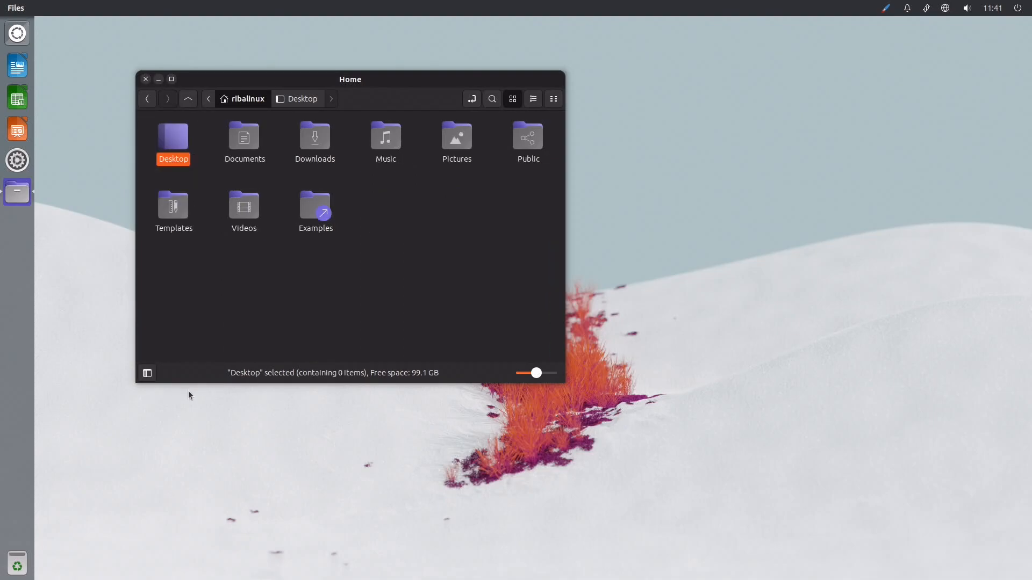
pyautogui.click(147, 374)
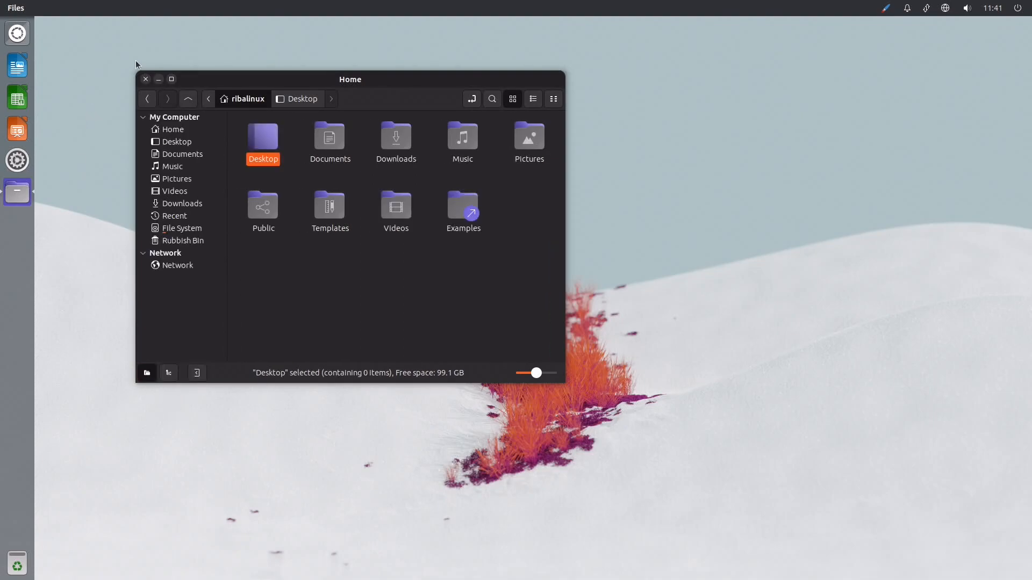
# - Maximize and restore the Files window, then minimize it and bring it back from the launcher
pyautogui.click(171, 79)
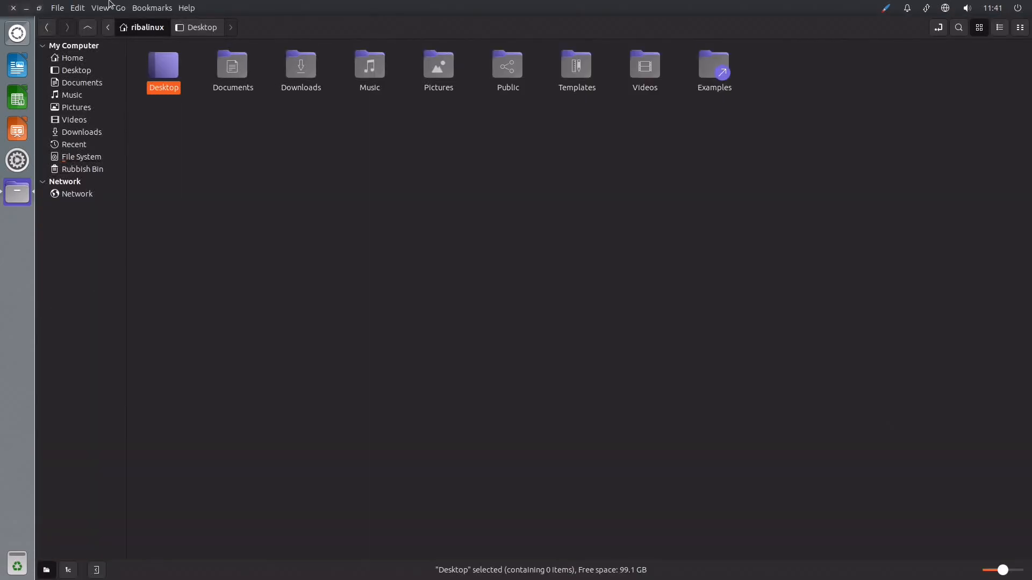
pyautogui.click(39, 8)
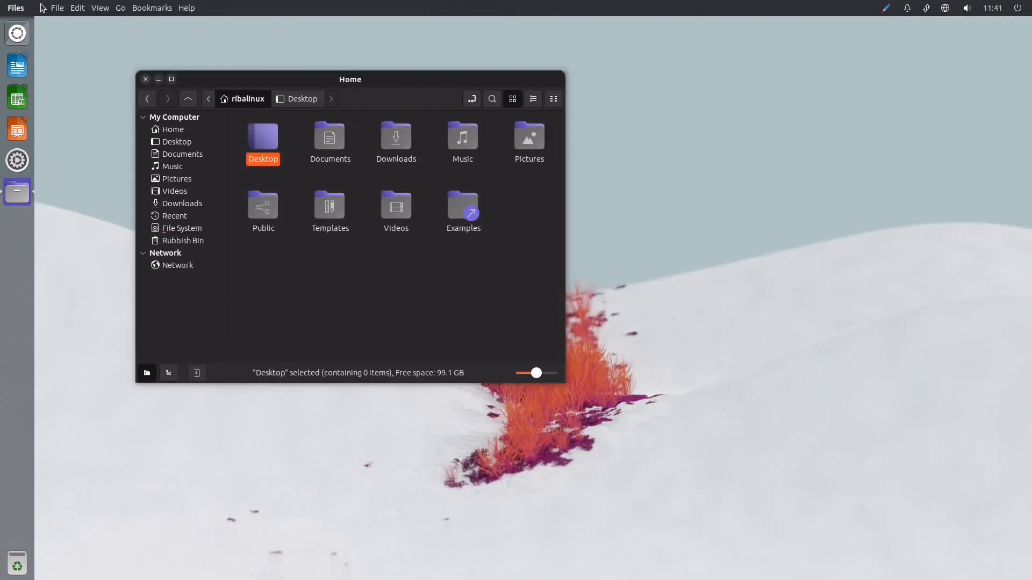
pyautogui.click(160, 79)
pyautogui.click(24, 189)
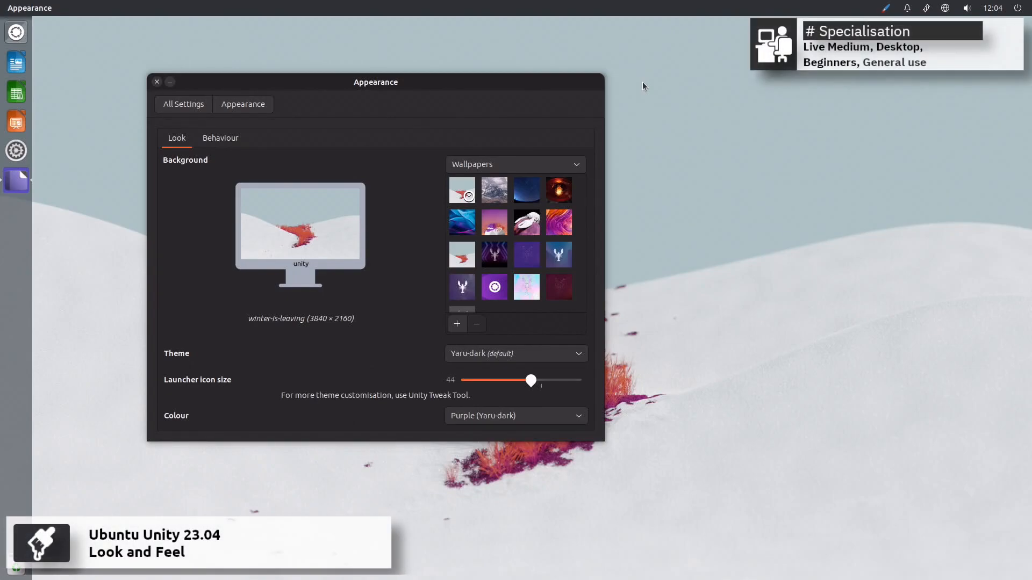
# - Turn on Auto-hide the Launcher in the Behaviour settings of Appearance
pyautogui.click(234, 140)
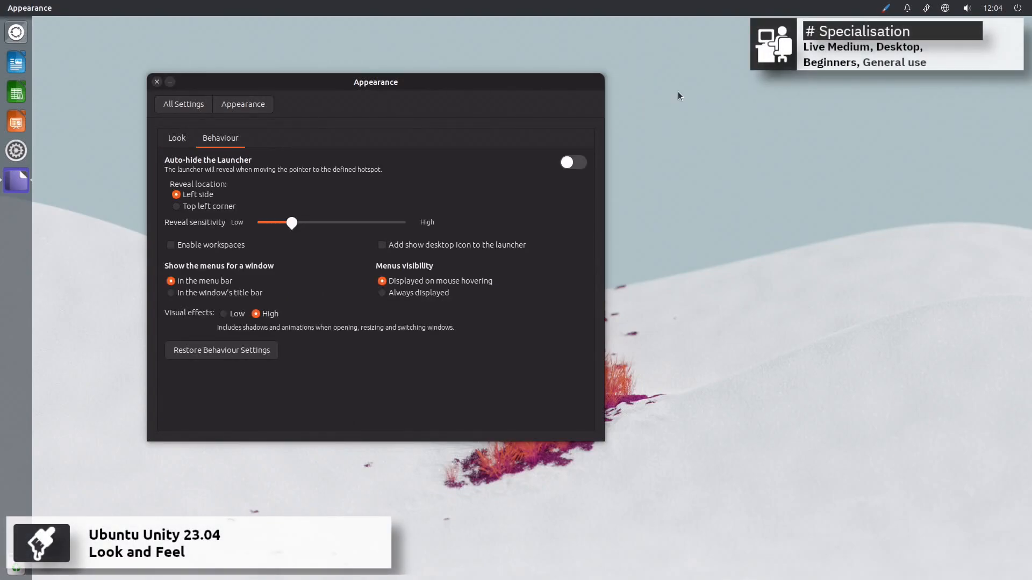
pyautogui.click(572, 162)
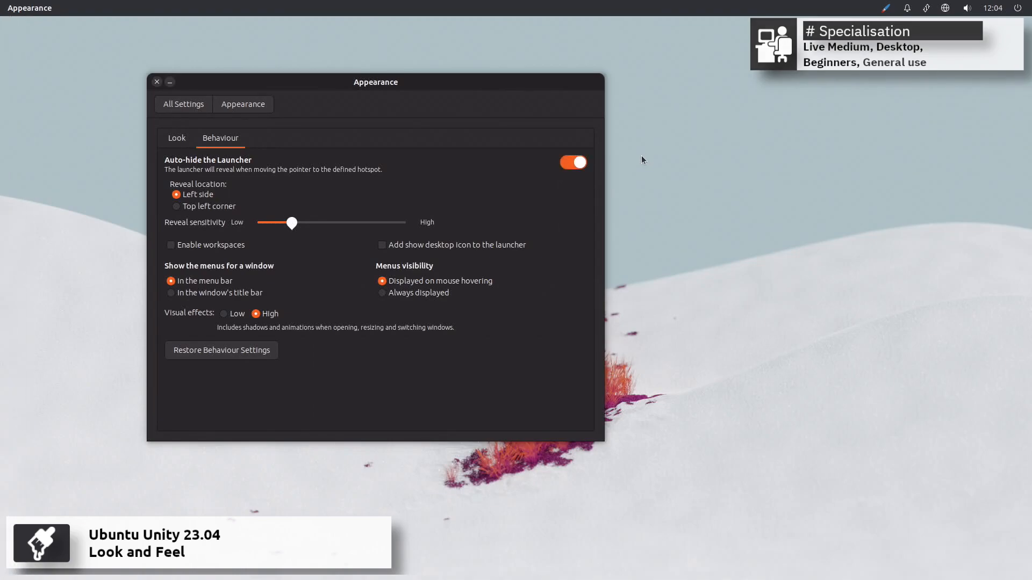
# - Turn off Auto-hide the Launcher in the Behaviour settings of Appearance
pyautogui.click(574, 163)
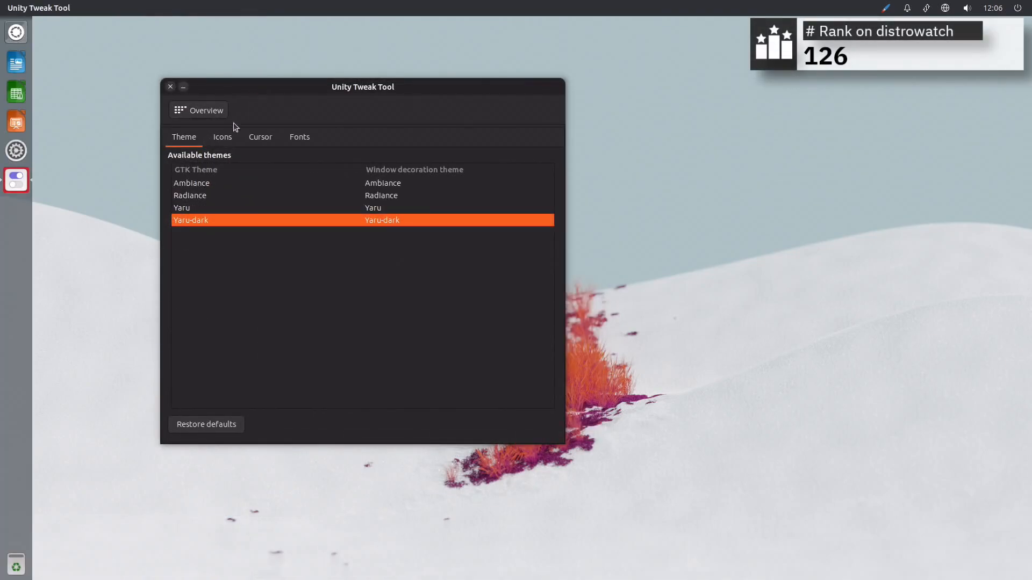
# - Look through the Icons, Cursor and Fonts settings in Unity Tweak Tool
pyautogui.click(222, 136)
pyautogui.click(260, 136)
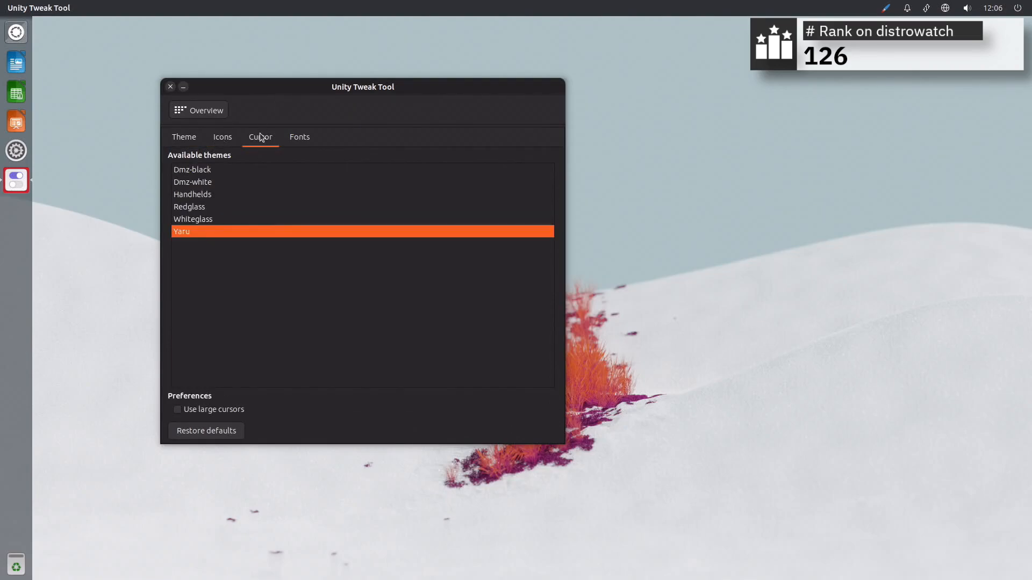
pyautogui.click(296, 130)
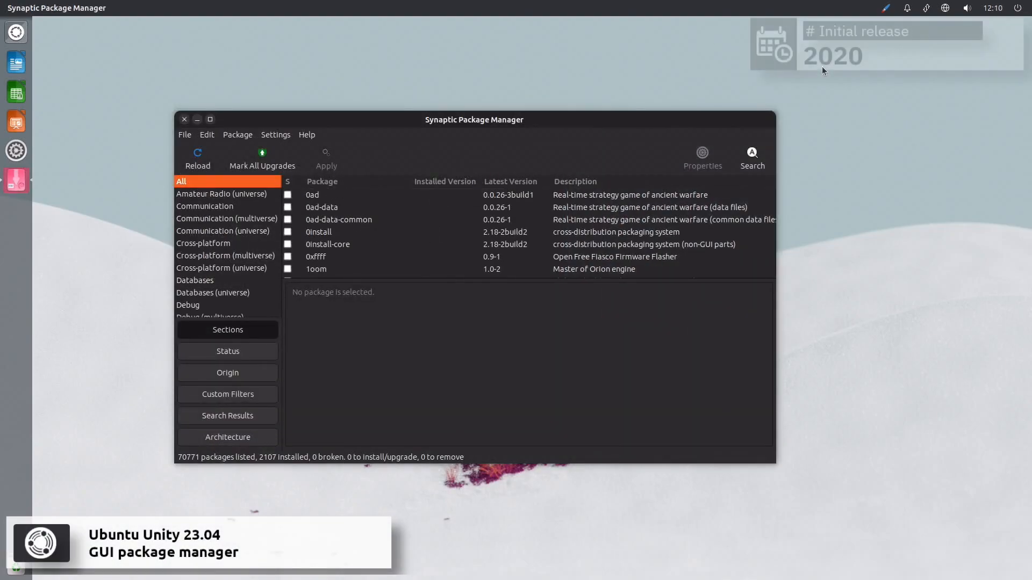
# - Search Synaptic Package Manager for gimp in package descriptions and names
pyautogui.click(763, 150)
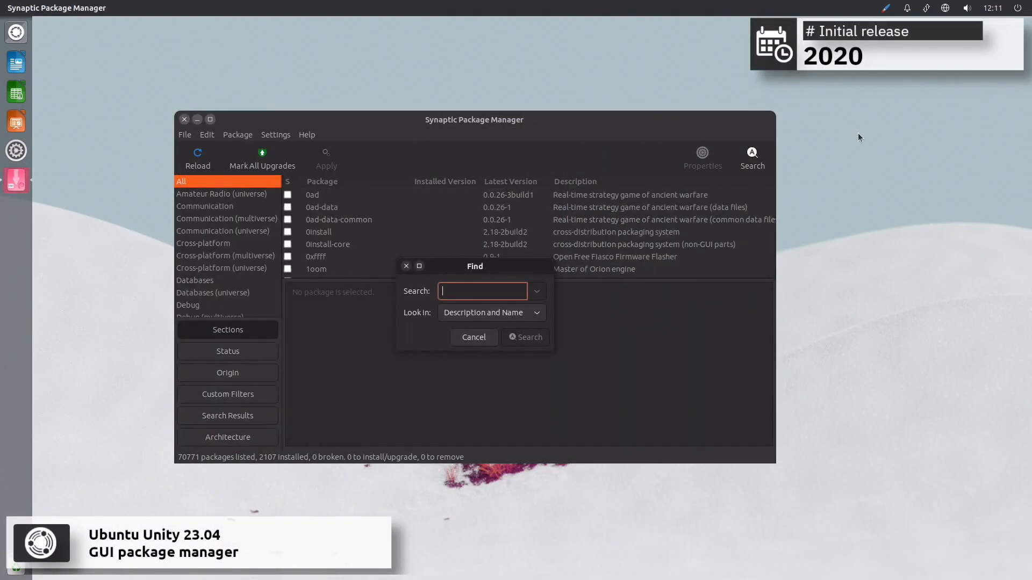
pyautogui.write('gimp')
pyautogui.click(524, 341)
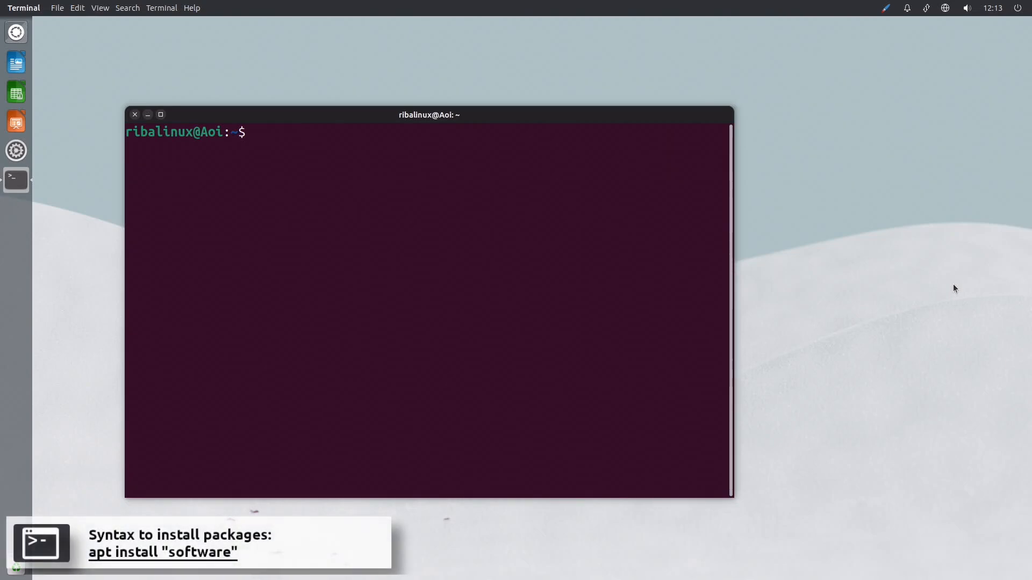
# - Install the mc package in the Terminal with sudo apt install mc, answering y to proceed
pyautogui.write('sudo apt install mc')
pyautogui.press('Return')
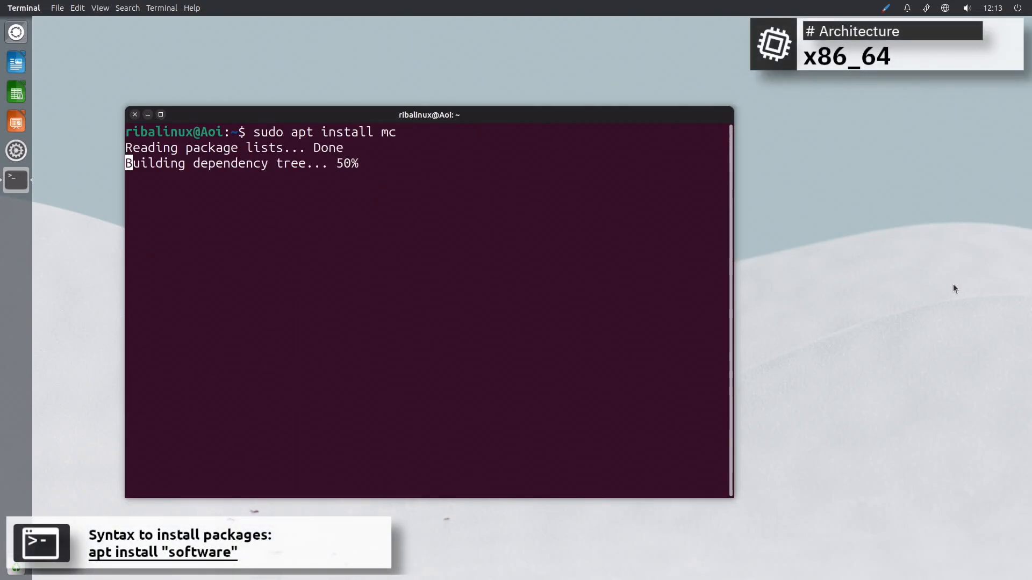
pyautogui.write('y')
pyautogui.press('Return')
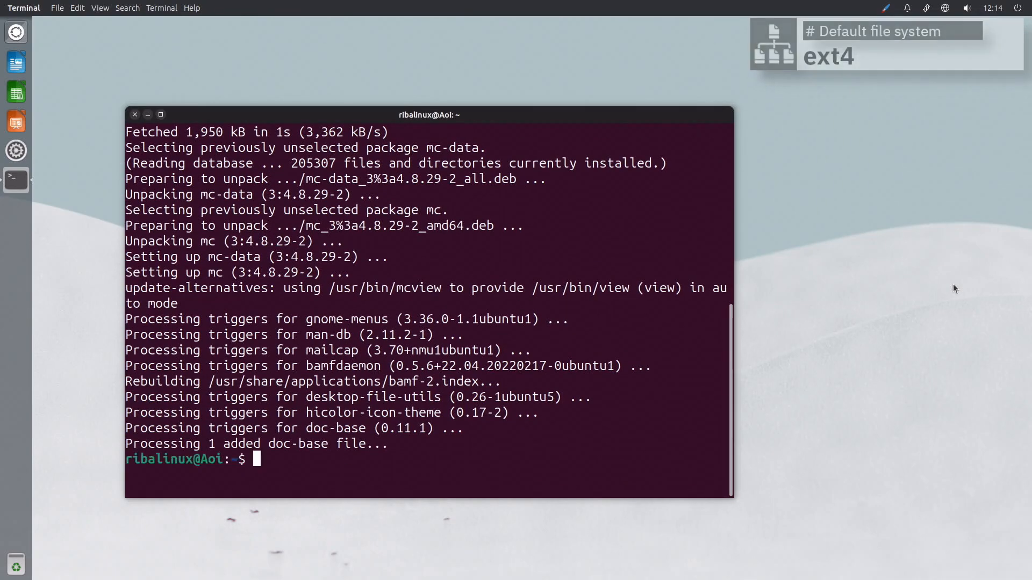
# - Clear the terminal and enter a sudo snap install command for a self-contained application
pyautogui.hotkey('ctrl', 'l')
pyautogui.write('su')
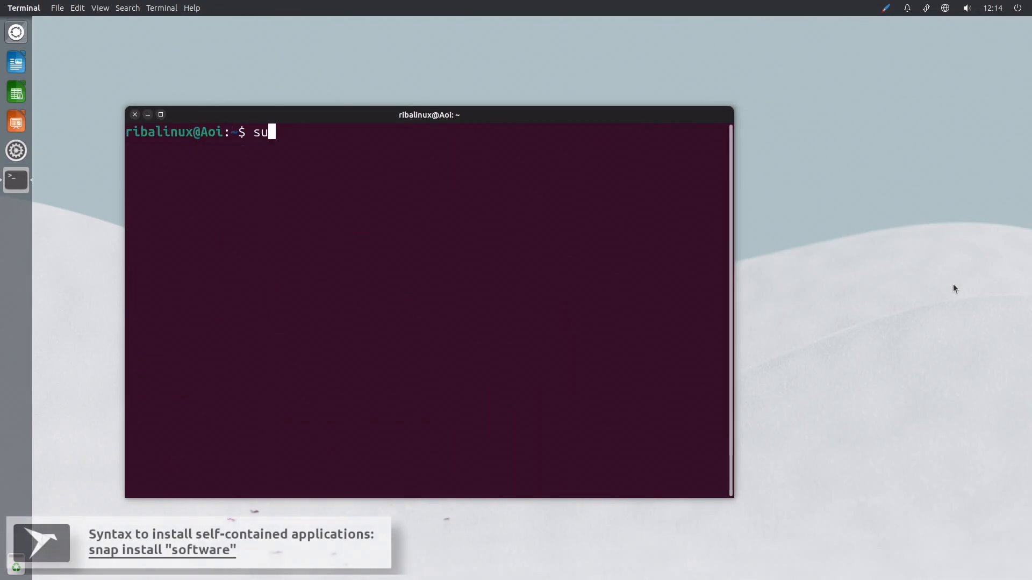
pyautogui.write('do snap insta')
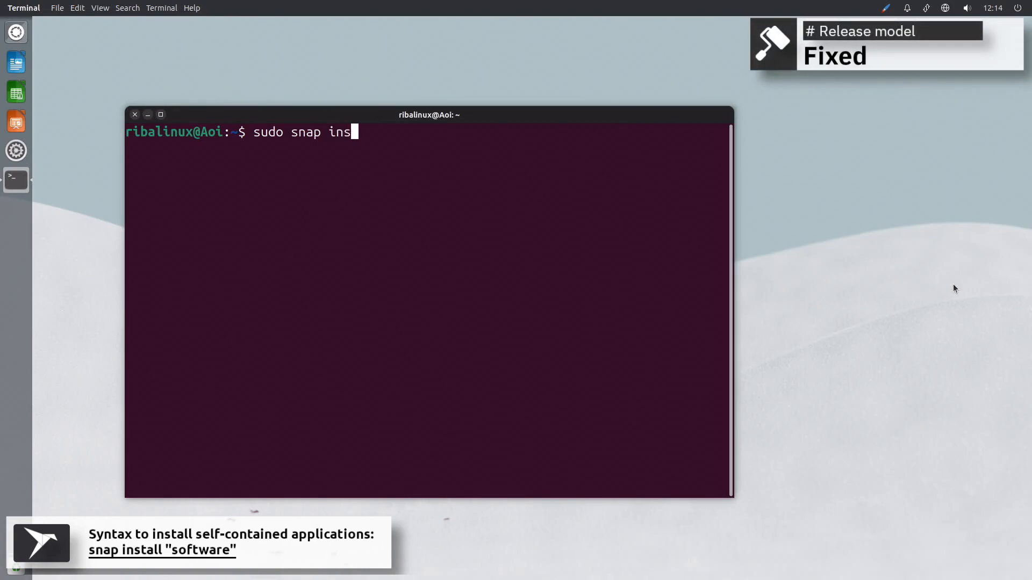
pyautogui.write('ll spo')
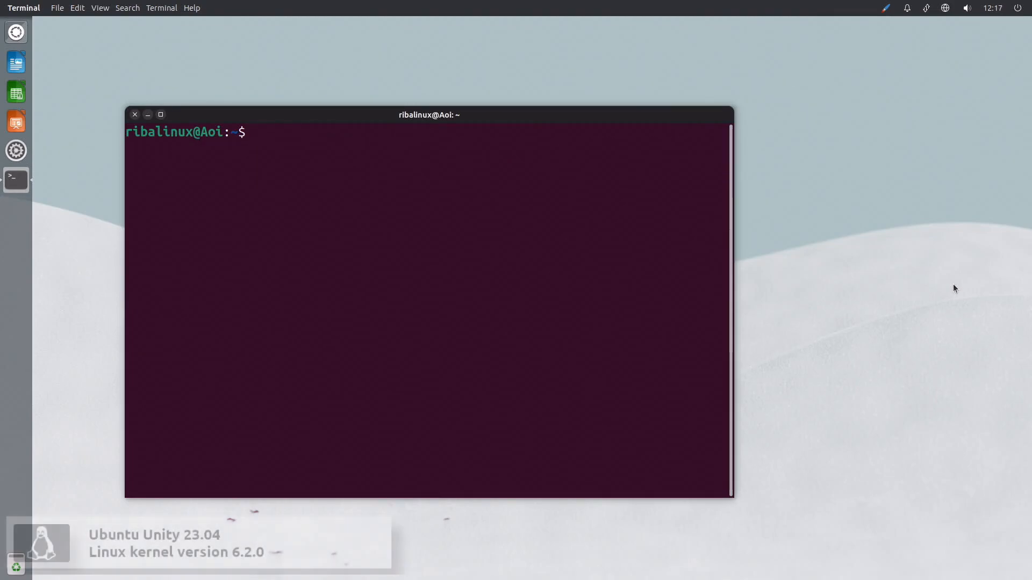
# - Check the kernel and system information with uname -a
pyautogui.write('uname -a')
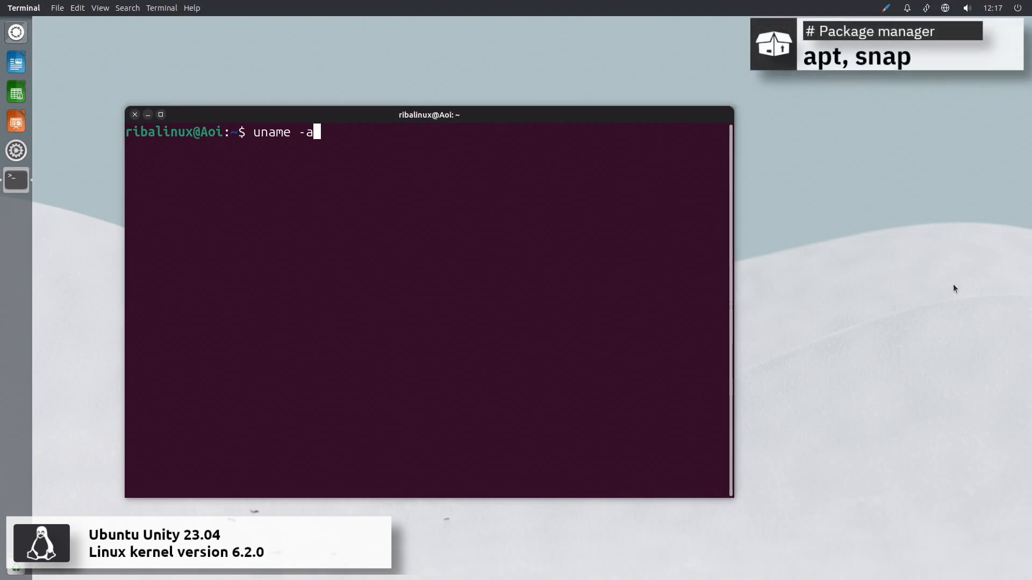
pyautogui.press('Return')
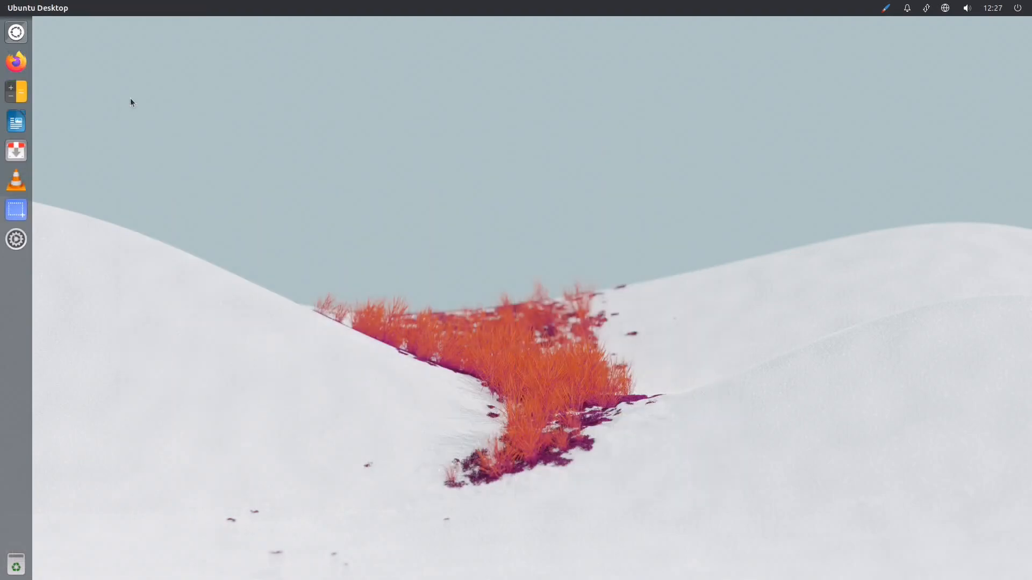
# - Open the Dash, browse the full list of installed applications down to the Dash plugins, and close it
pyautogui.click(25, 33)
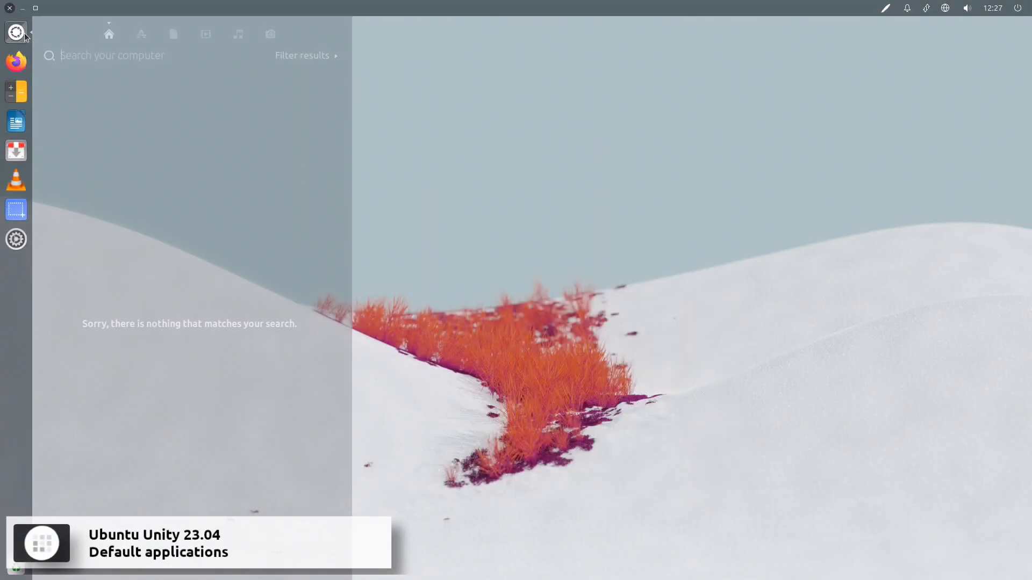
pyautogui.click(135, 28)
pyautogui.scroll(-8, 343, 79)
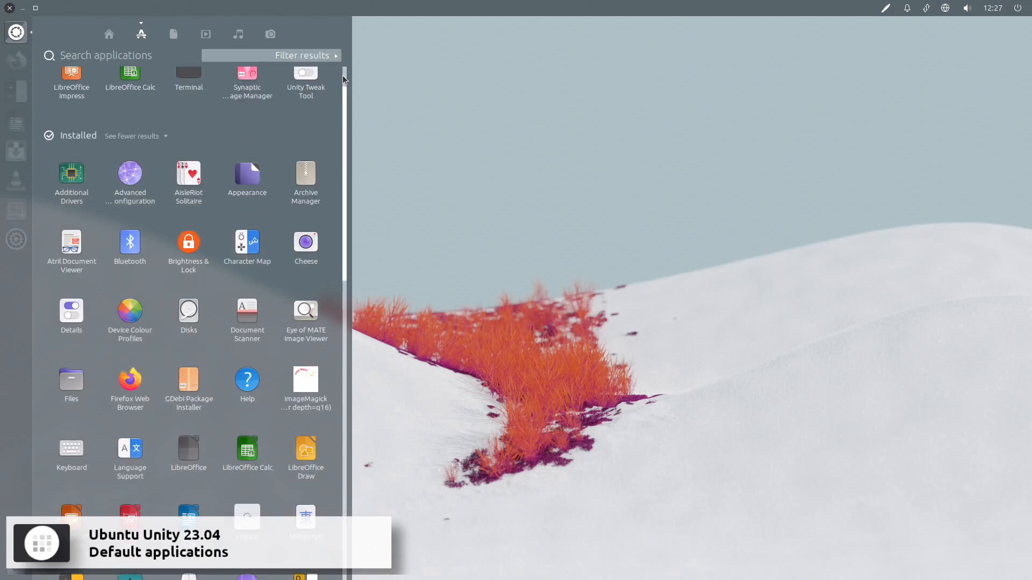
pyautogui.scroll(-10, 343, 80)
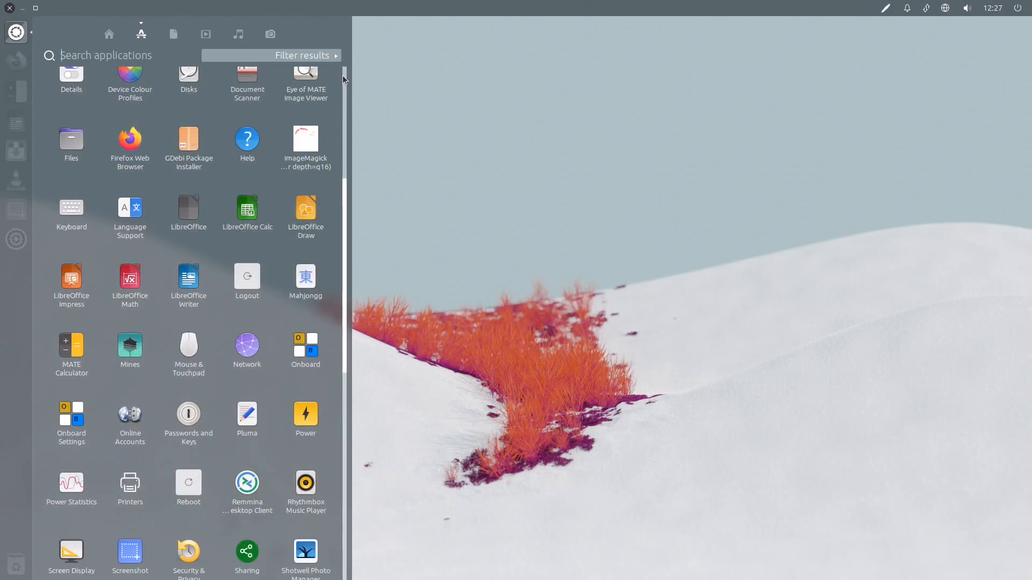
pyautogui.scroll(-10, 341, 79)
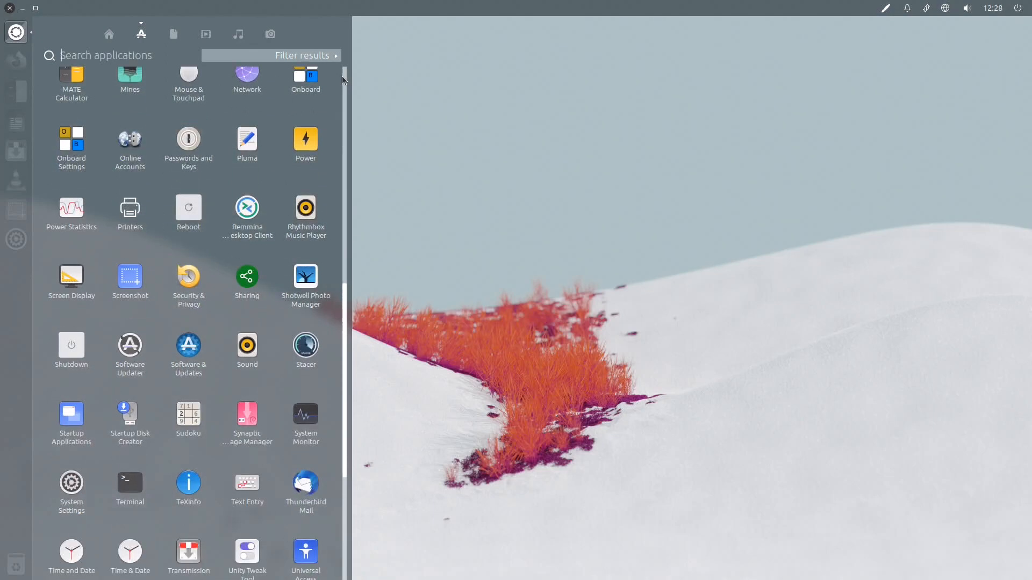
pyautogui.scroll(-2, 342, 79)
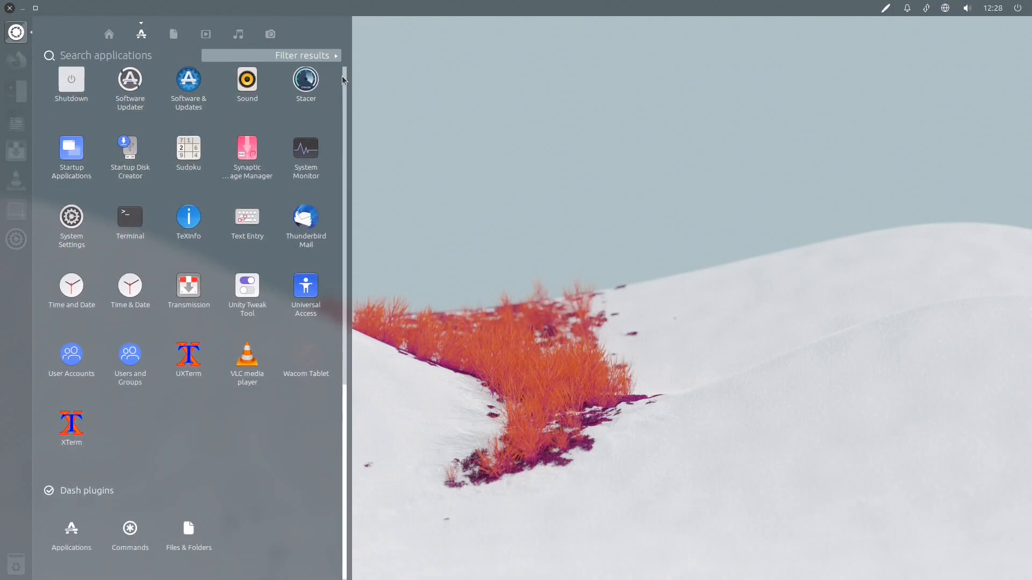
pyautogui.click(409, 117)
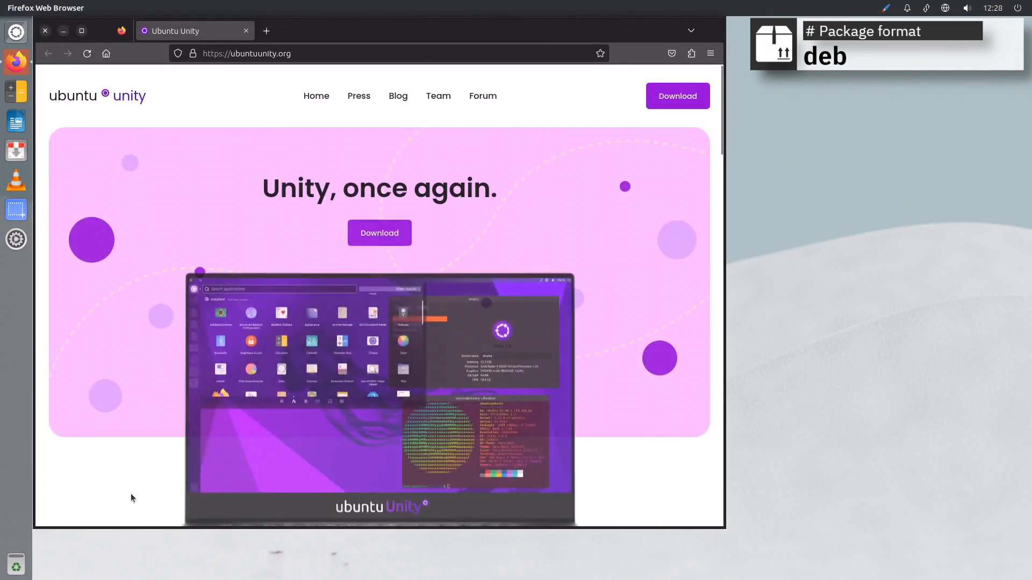
# - Close the Firefox window, and launch and close the Calculator
pyautogui.click(45, 31)
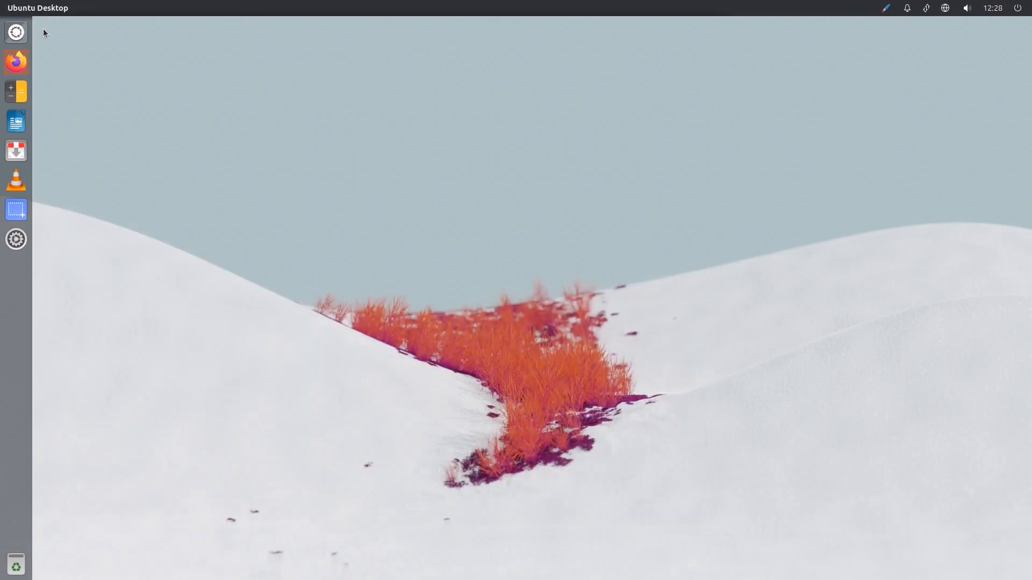
pyautogui.click(23, 84)
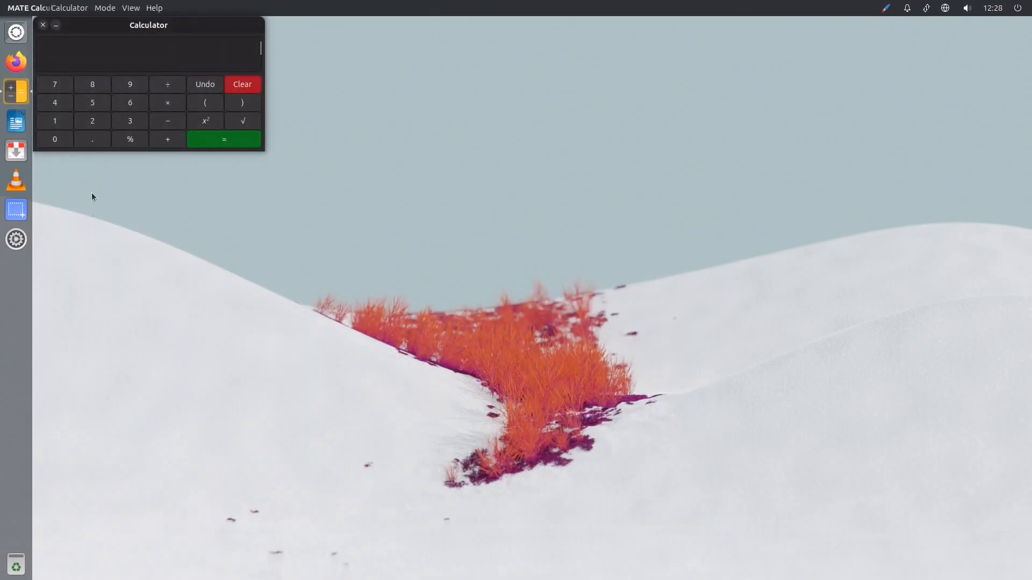
pyautogui.click(43, 24)
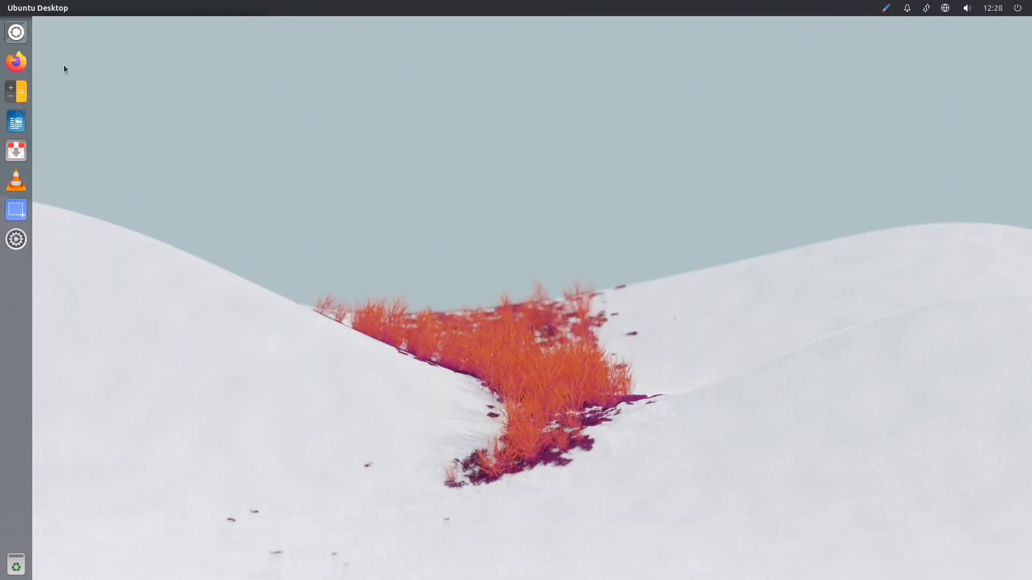
# - Launch and close LibreOffice Writer and the Transmission torrent client in turn
pyautogui.click(18, 122)
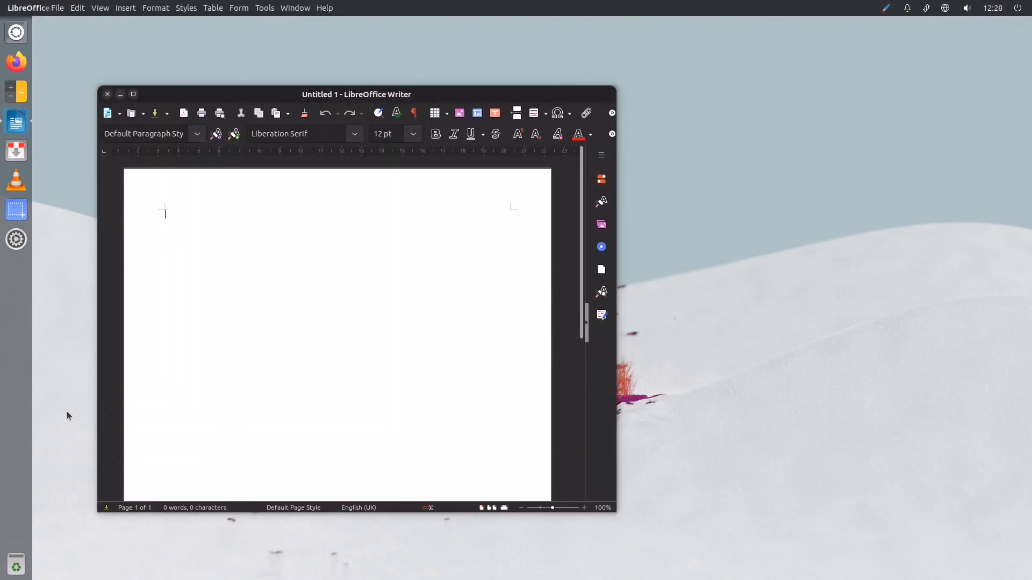
pyautogui.click(108, 94)
pyautogui.click(16, 150)
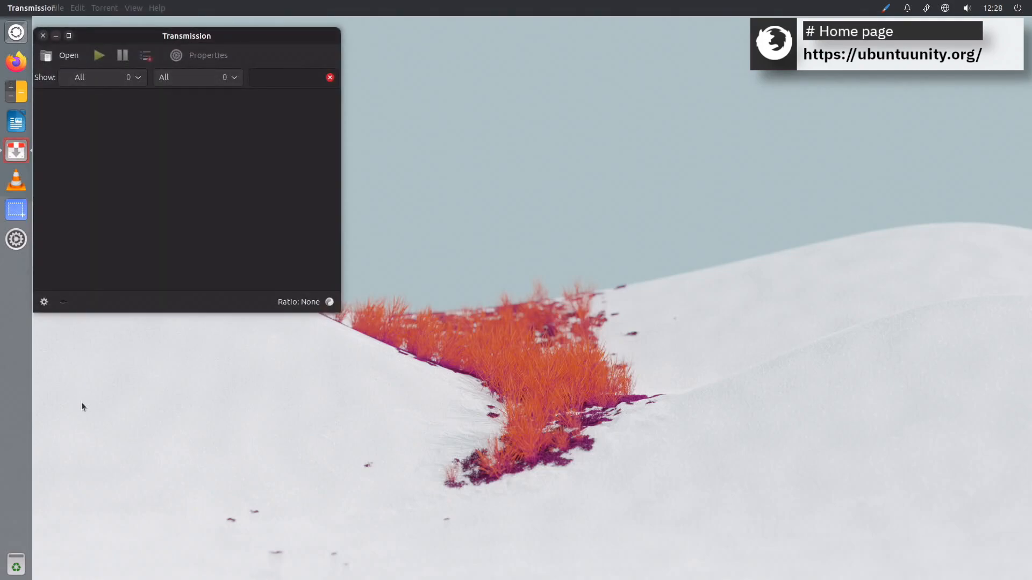
pyautogui.click(45, 36)
# - Launch and close VLC media player, and launch the Screenshot tool
pyautogui.click(18, 177)
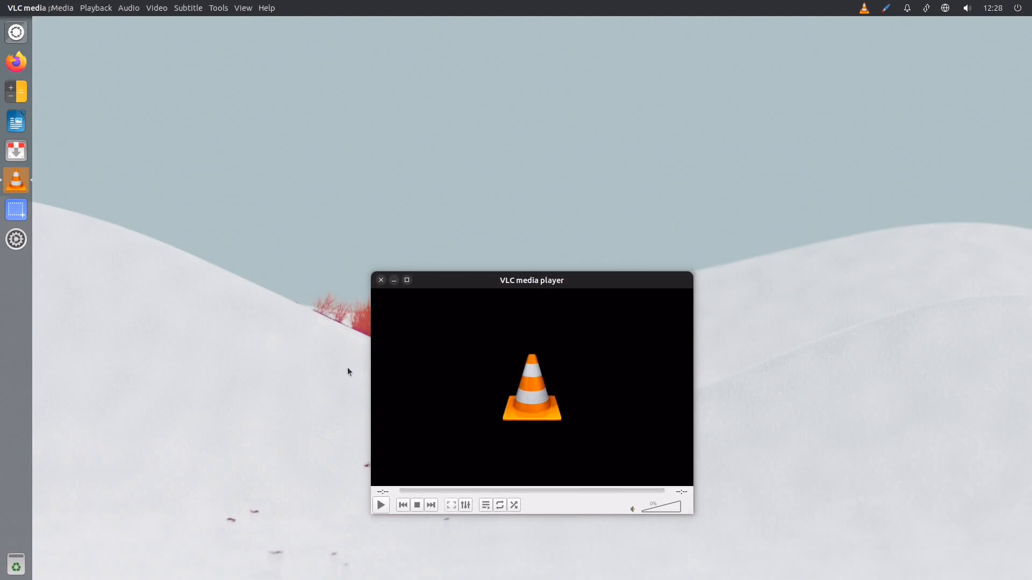
pyautogui.click(381, 280)
pyautogui.click(17, 211)
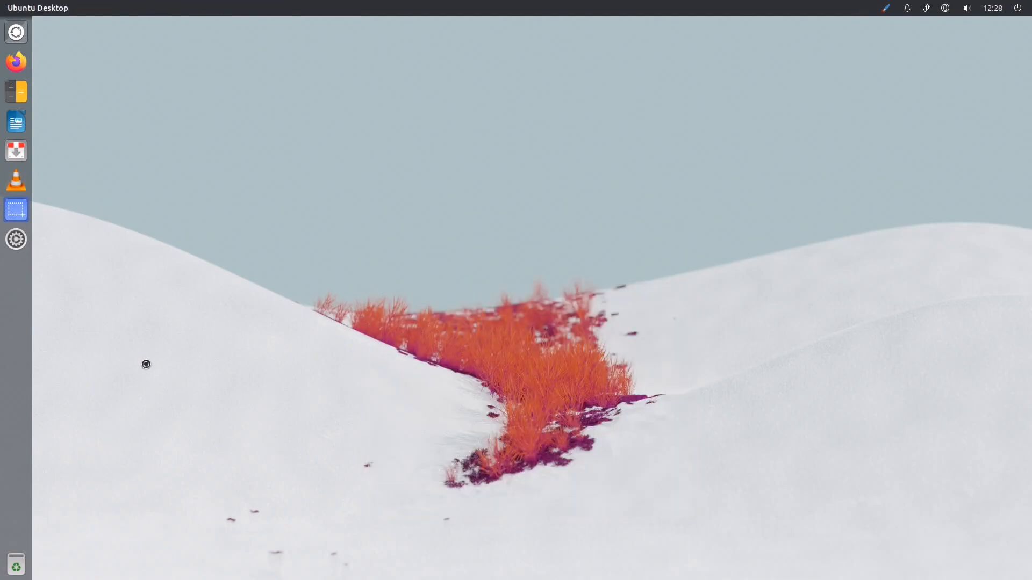
pyautogui.click(433, 215)
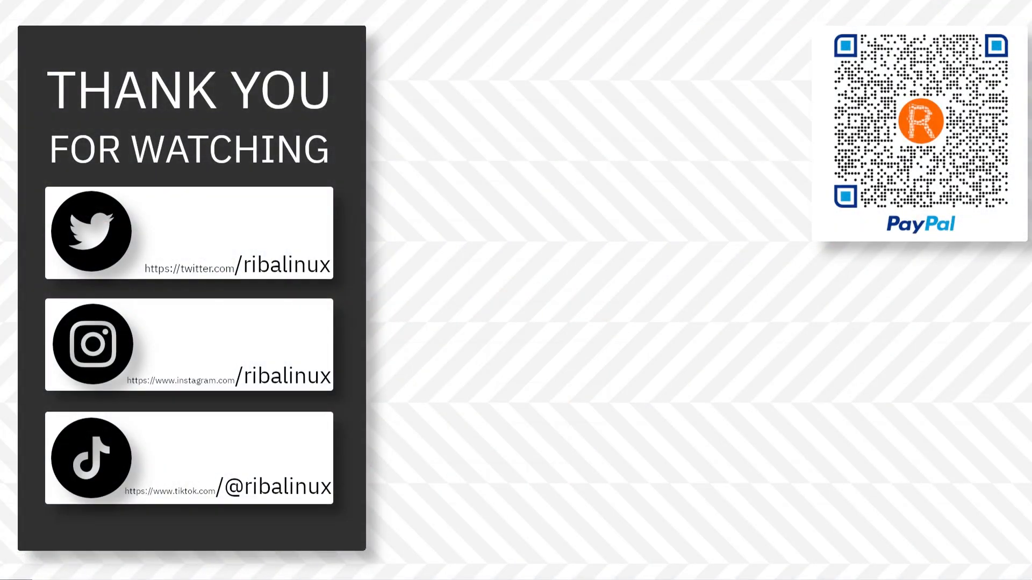